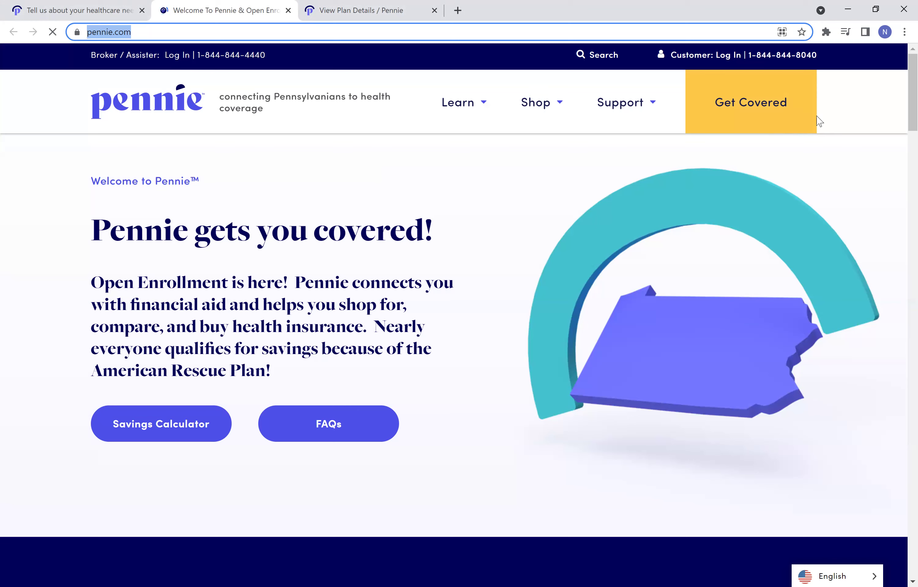
- Go to Get Covered and start browsing for health and dental plans
{"action": "left_click", "coordinate": [775, 113]}
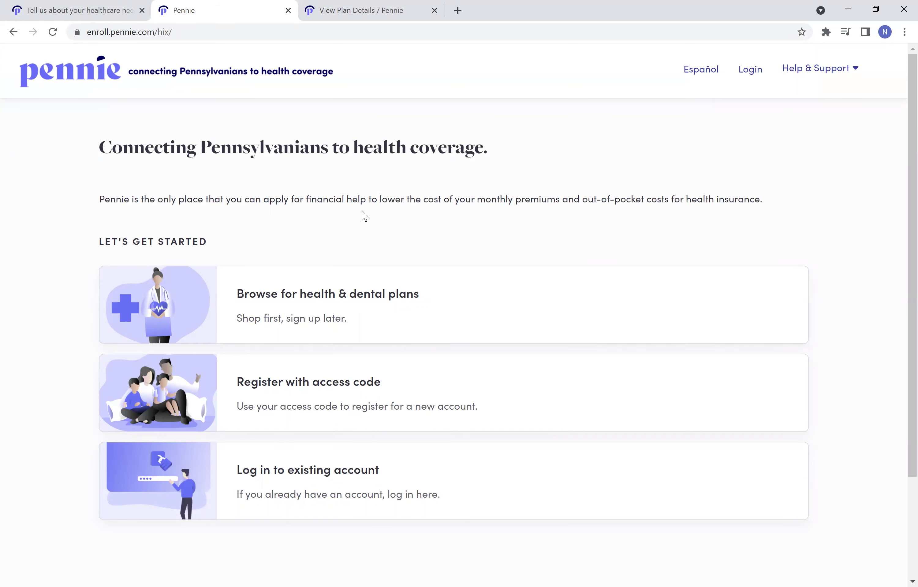
{"action": "scroll", "coordinate": [367, 215], "scroll_direction": "down", "scroll_amount": 1}
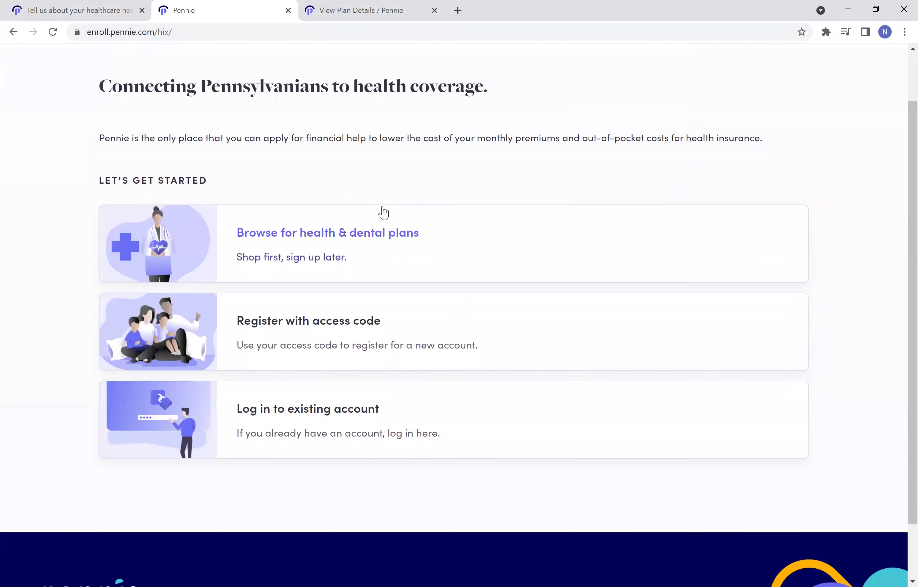
{"action": "left_click", "coordinate": [394, 246]}
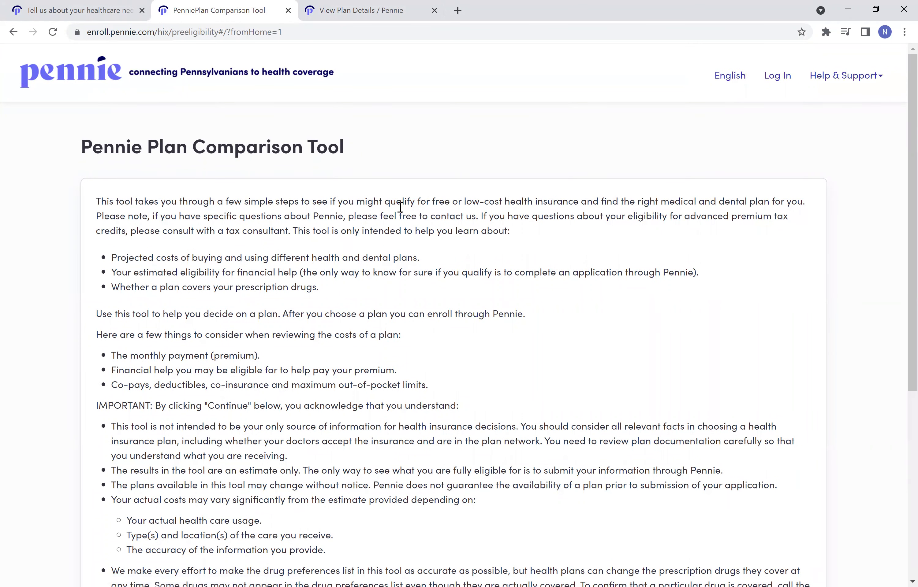
- Read through the Plan Comparison Tool's introduction and acknowledge its terms to continue
{"action": "scroll", "coordinate": [400, 208], "scroll_direction": "down", "scroll_amount": 2}
{"action": "scroll", "coordinate": [401, 208], "scroll_direction": "down", "scroll_amount": 4}
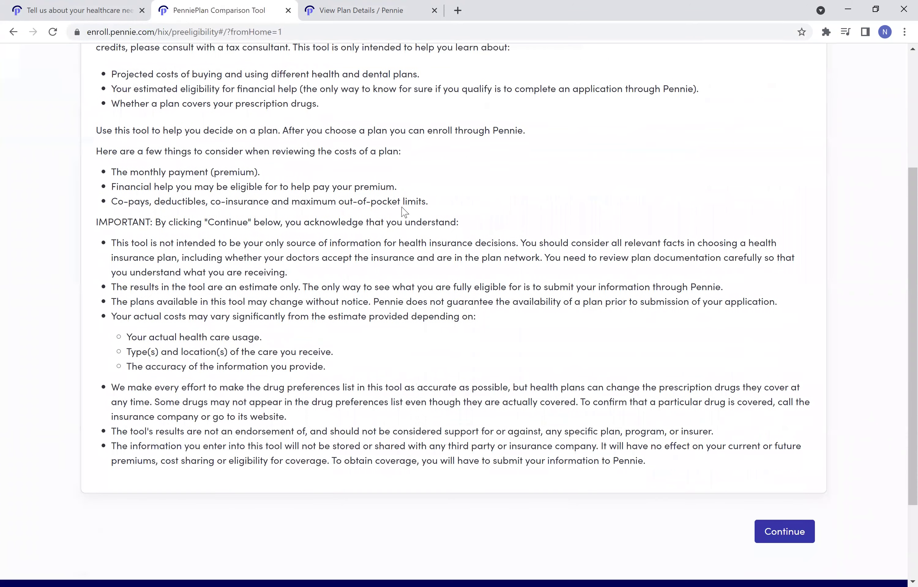
{"action": "scroll", "coordinate": [733, 476], "scroll_direction": "down", "scroll_amount": 2}
{"action": "left_click", "coordinate": [763, 485]}
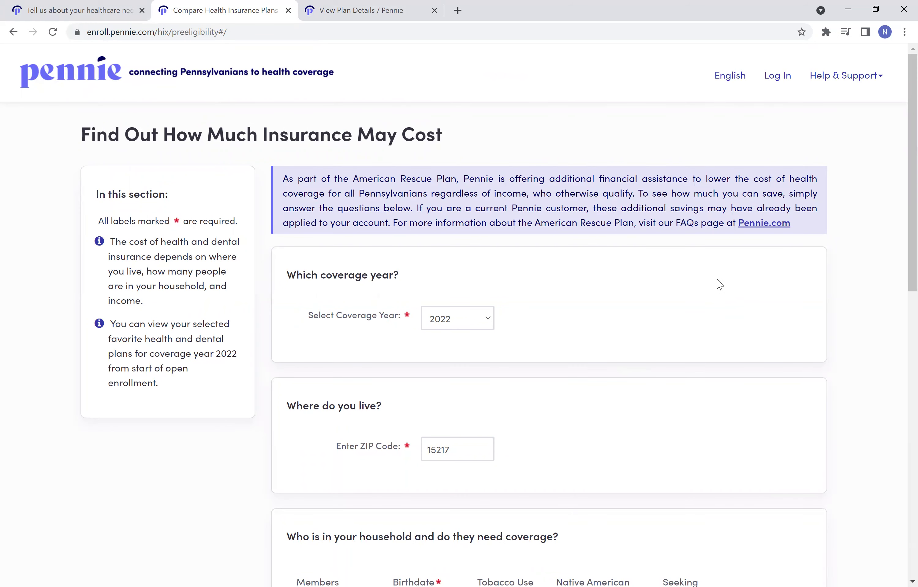
- Select 2022 as the coverage year and fill in the home ZIP code with the browser's saved value
{"action": "scroll", "coordinate": [718, 287], "scroll_direction": "down", "scroll_amount": 2}
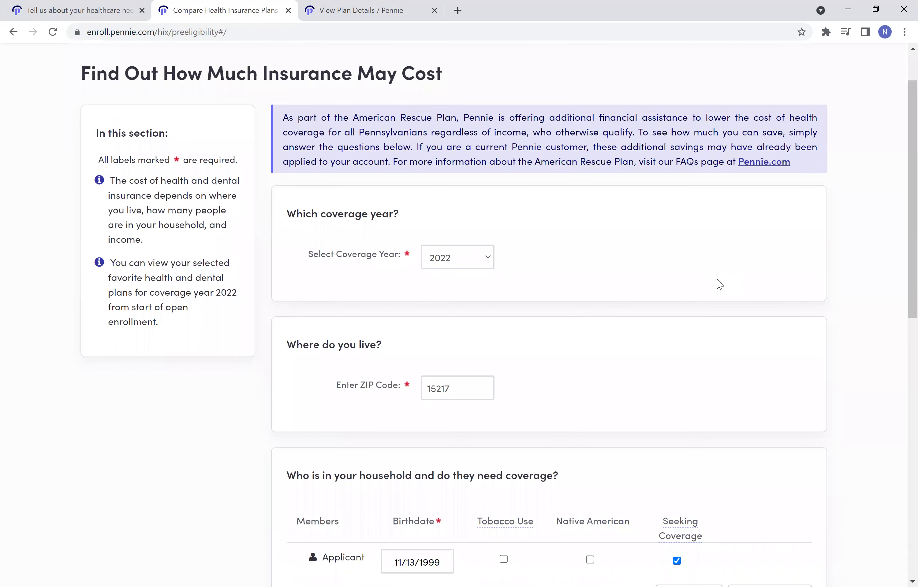
{"action": "scroll", "coordinate": [719, 285], "scroll_direction": "down", "scroll_amount": 2}
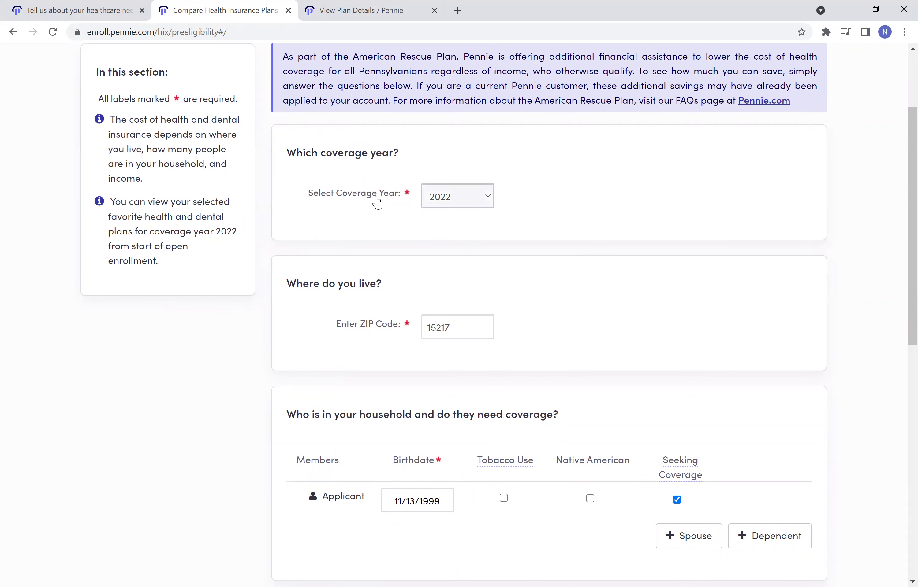
{"action": "left_click", "coordinate": [471, 206]}
{"action": "left_click", "coordinate": [483, 218]}
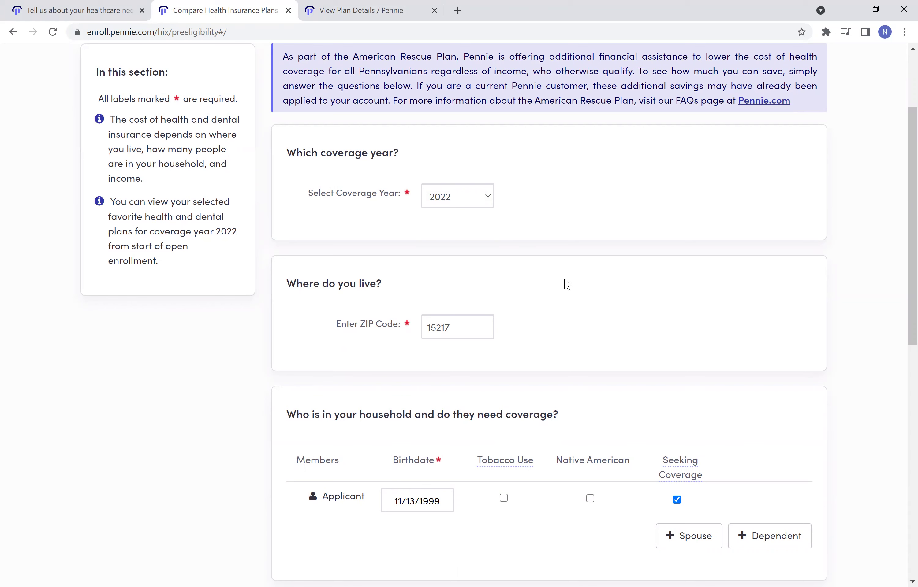
{"action": "scroll", "coordinate": [567, 319], "scroll_direction": "down", "scroll_amount": 2}
{"action": "left_click", "coordinate": [470, 270]}
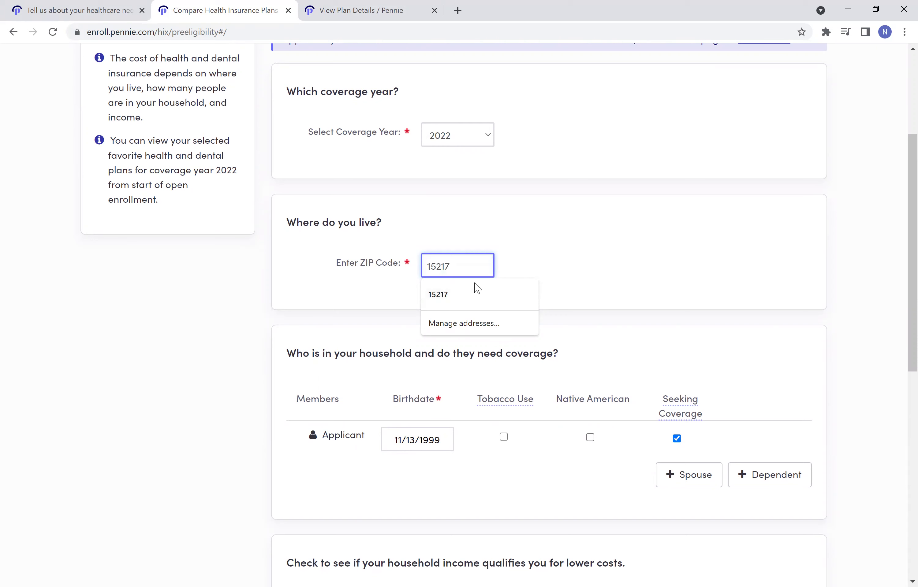
{"action": "left_click", "coordinate": [475, 295]}
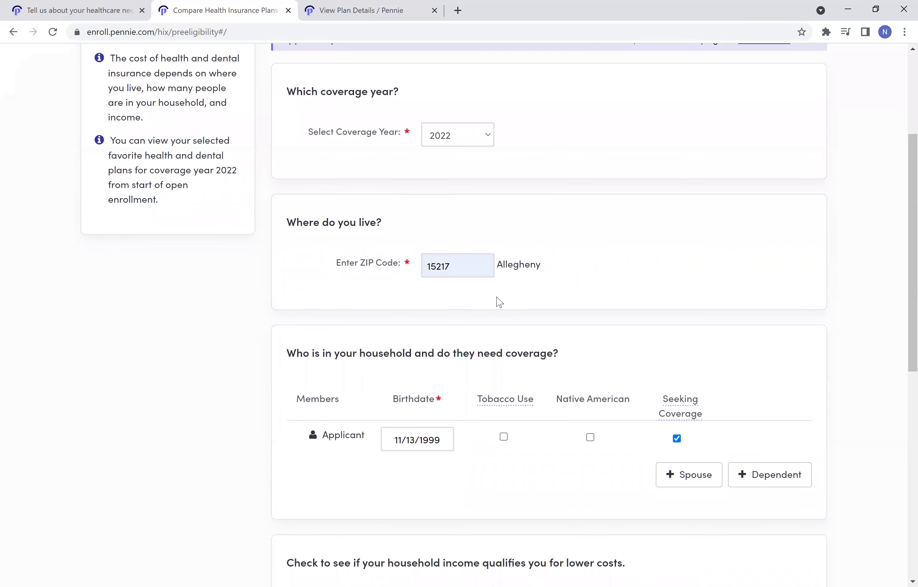
- Check the applicant's birthdate and proceed to browsing plans without entering a household income
{"action": "scroll", "coordinate": [499, 302], "scroll_direction": "down", "scroll_amount": 2}
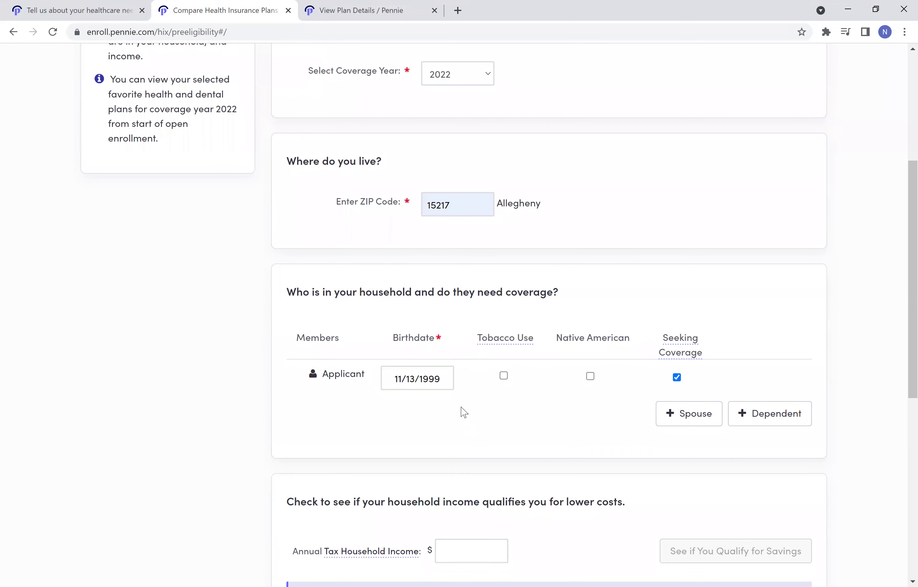
{"action": "left_click", "coordinate": [423, 380]}
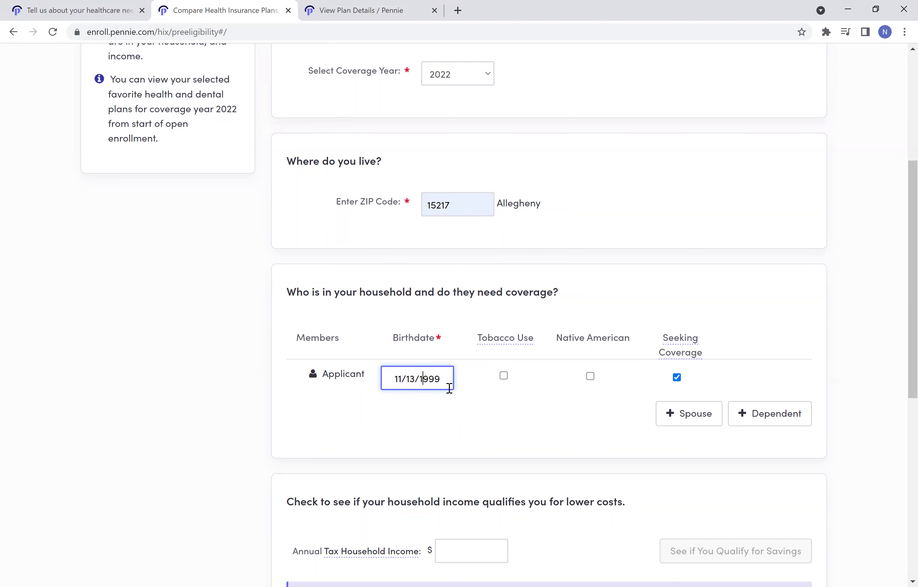
{"action": "scroll", "coordinate": [452, 409], "scroll_direction": "down", "scroll_amount": 3}
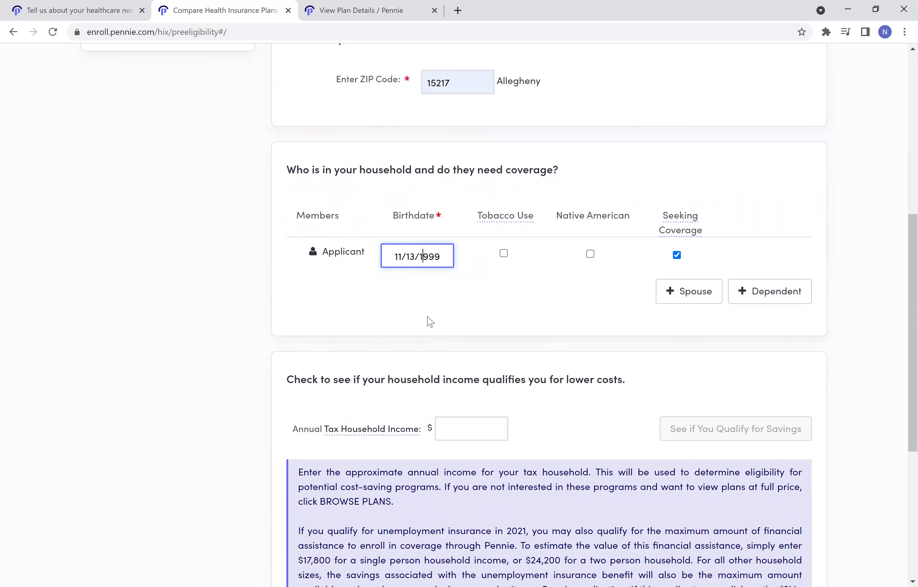
{"action": "left_click", "coordinate": [441, 322]}
{"action": "scroll", "coordinate": [541, 343], "scroll_direction": "down", "scroll_amount": 2}
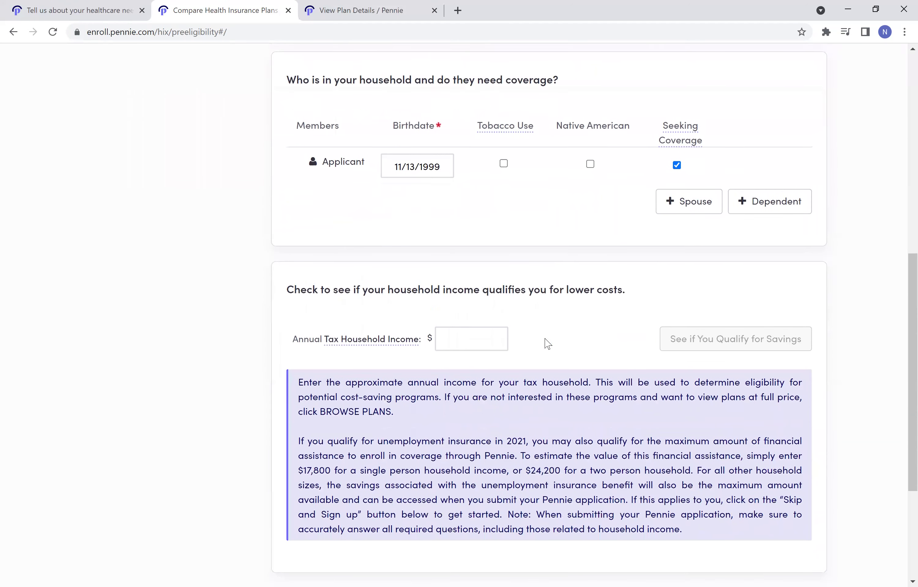
{"action": "scroll", "coordinate": [555, 341], "scroll_direction": "down", "scroll_amount": 4}
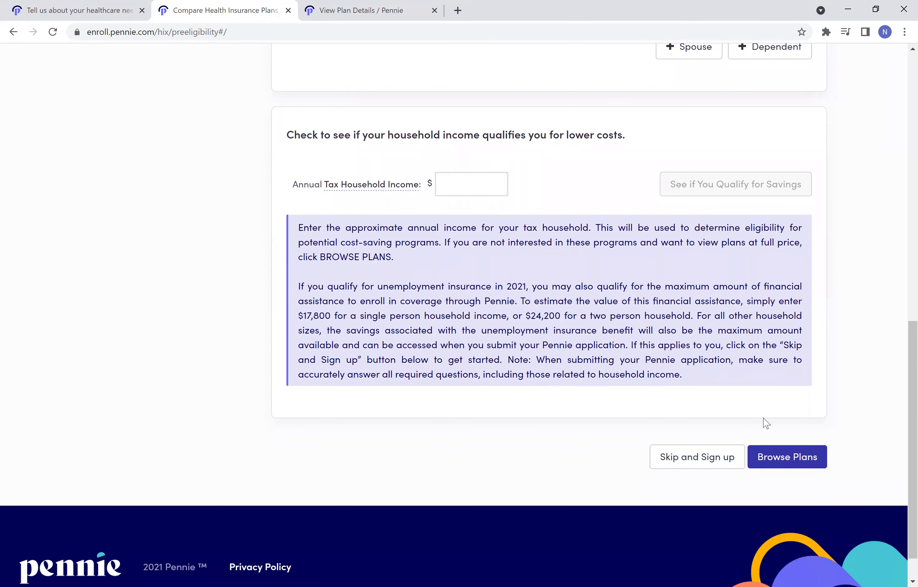
{"action": "left_click", "coordinate": [792, 458]}
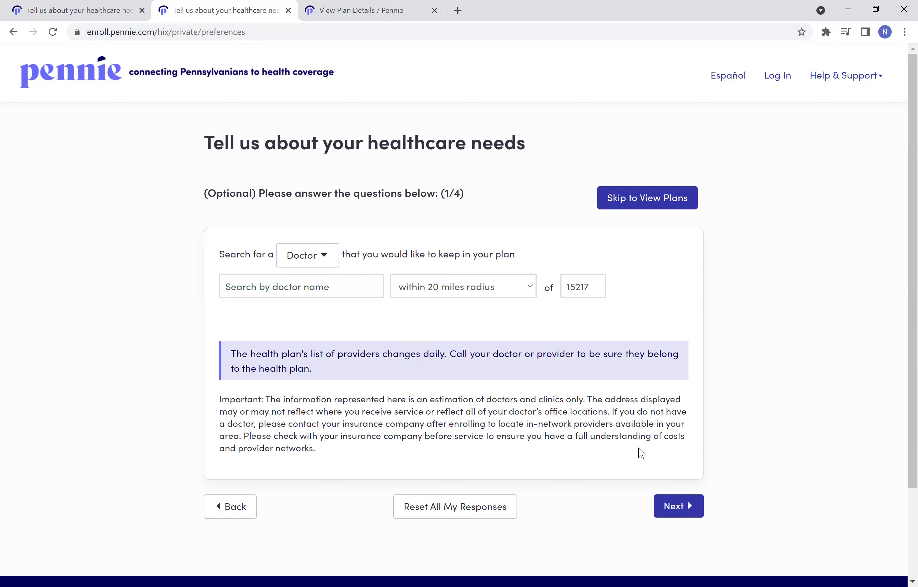
- Advance past the first three optional healthcare needs questions, keeping their answers as they are
{"action": "left_click", "coordinate": [682, 516]}
{"action": "left_click", "coordinate": [679, 457]}
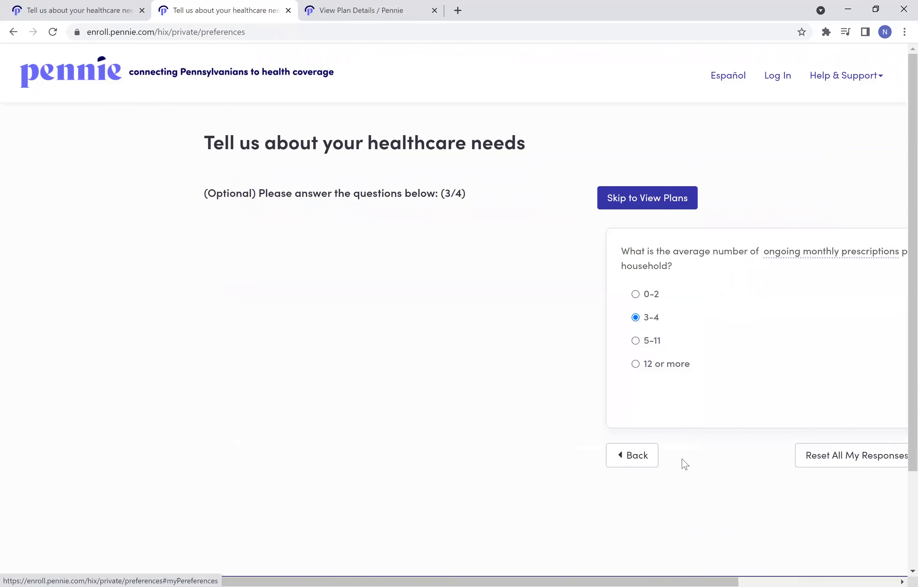
{"action": "left_click", "coordinate": [682, 457]}
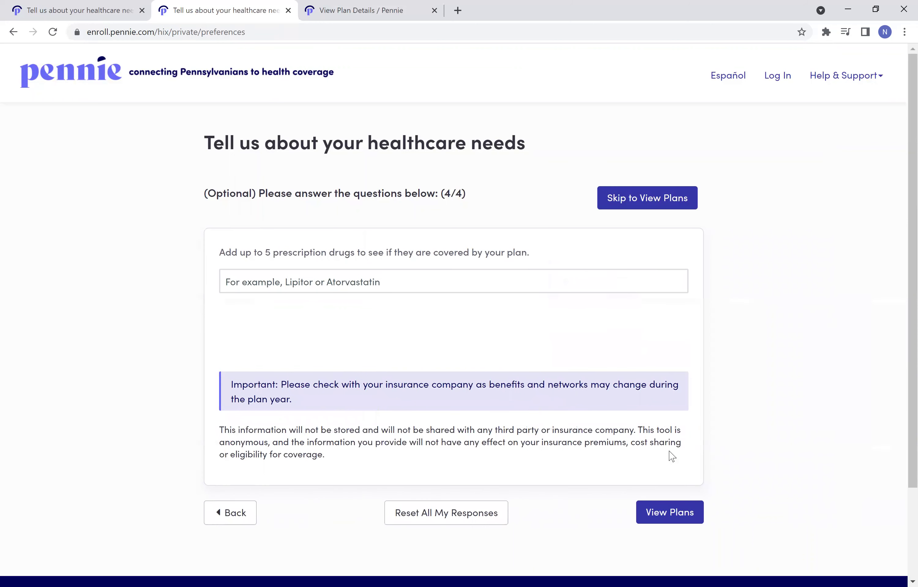
- Add Truvada 200/300 Mg Tab (Oral Tablet) to the prescription drugs to check for coverage
{"action": "left_click", "coordinate": [319, 281]}
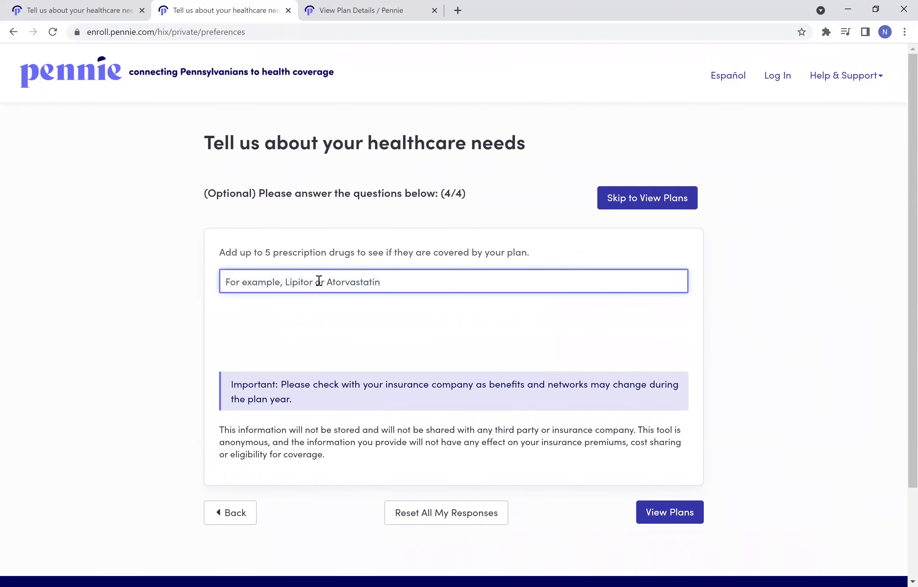
{"action": "type", "text": "Truvada"}
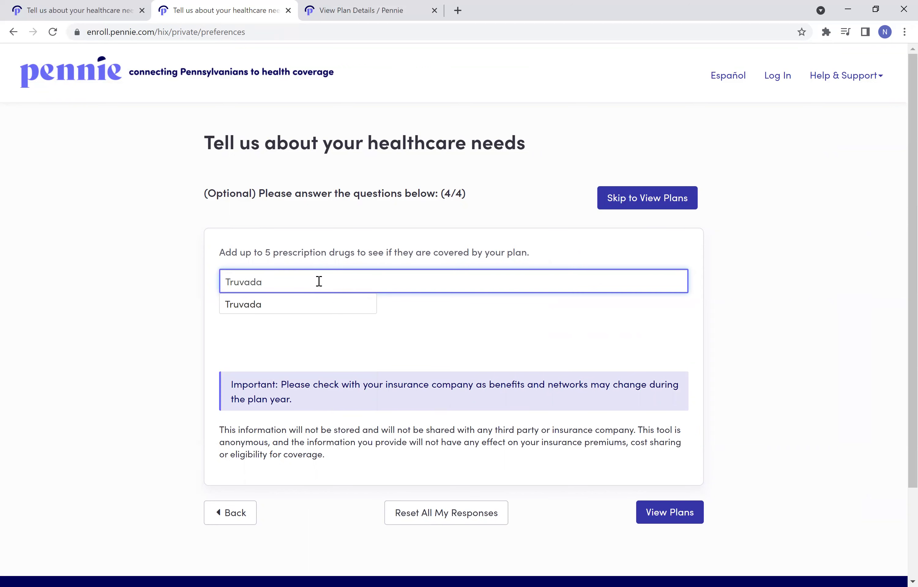
{"action": "left_click", "coordinate": [297, 310]}
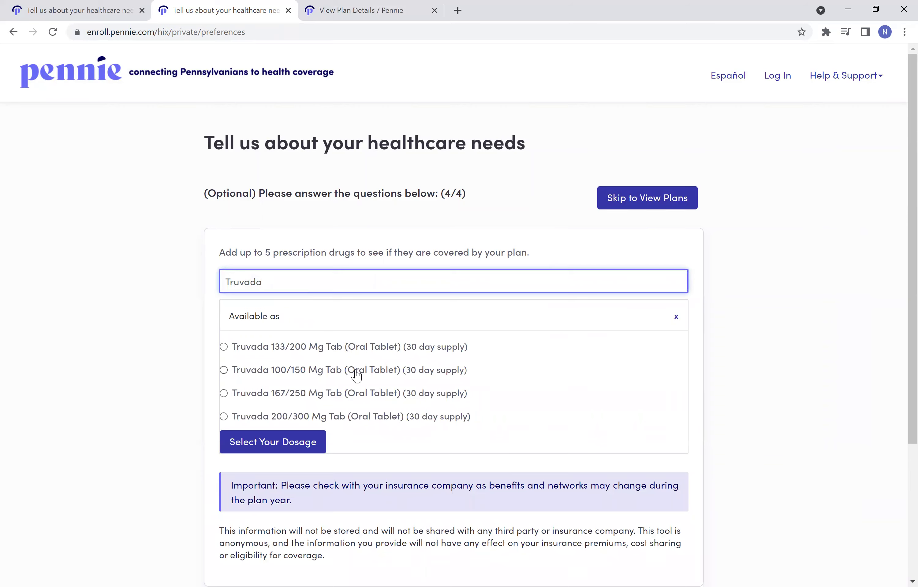
{"action": "scroll", "coordinate": [357, 377], "scroll_direction": "down", "scroll_amount": 1}
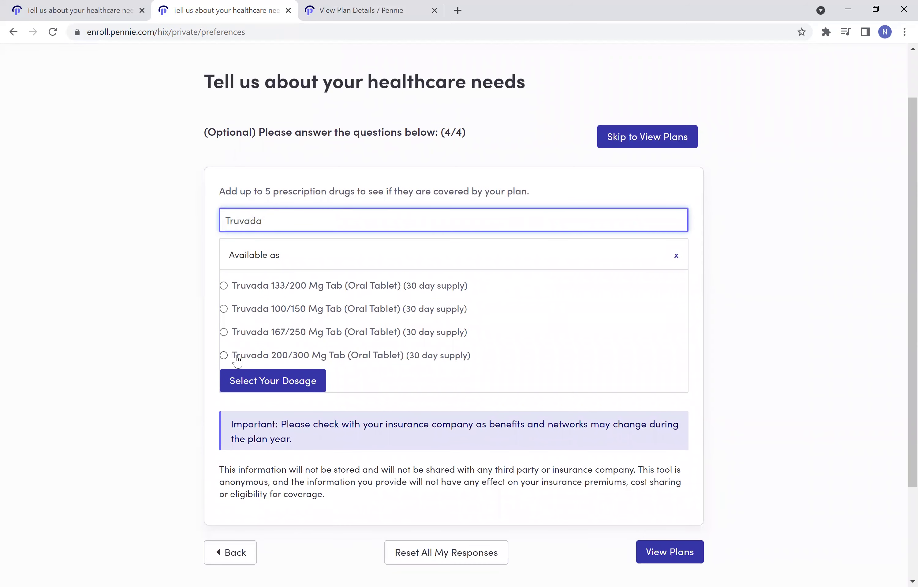
{"action": "left_click", "coordinate": [225, 358]}
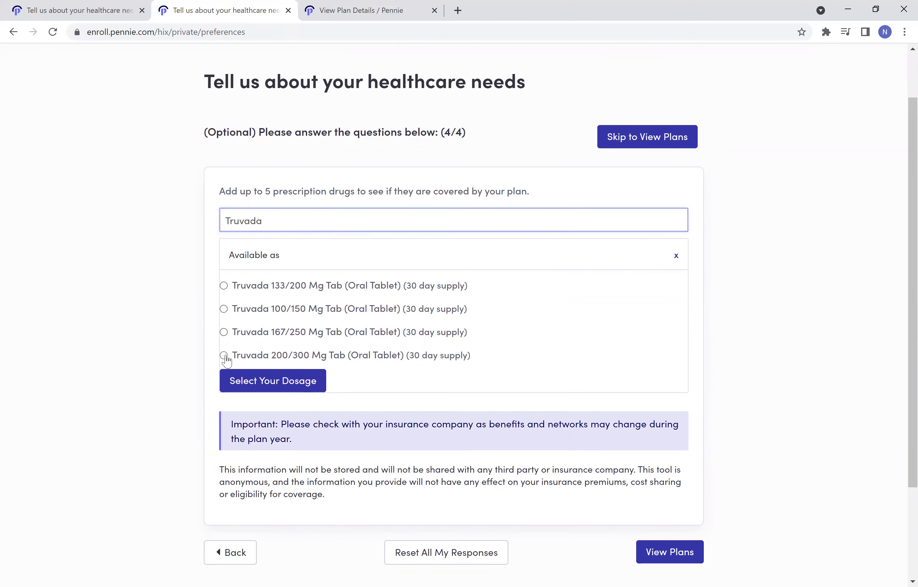
{"action": "left_click", "coordinate": [289, 385]}
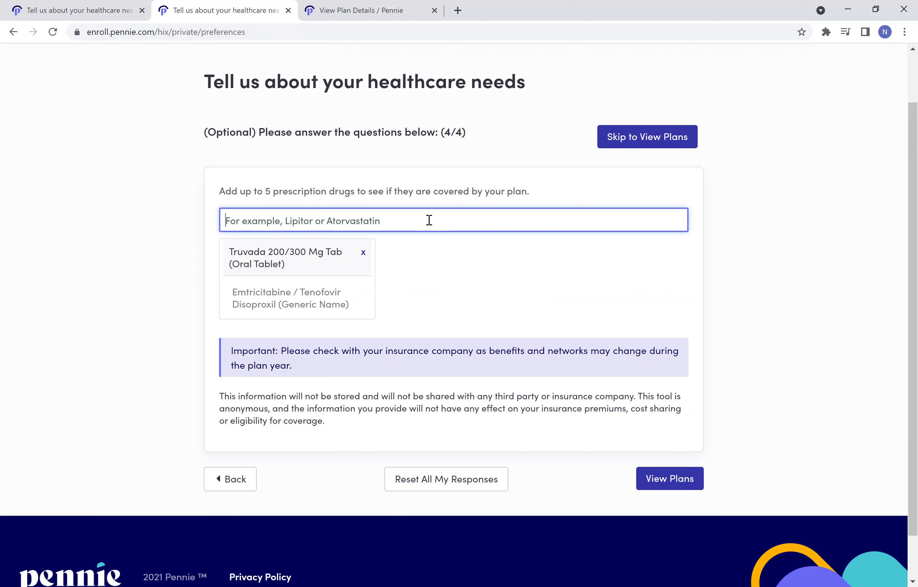
- Add Descovy 200-25 Mg Tab (Oral Tablet) as another prescription drug
{"action": "type", "text": "Descovy"}
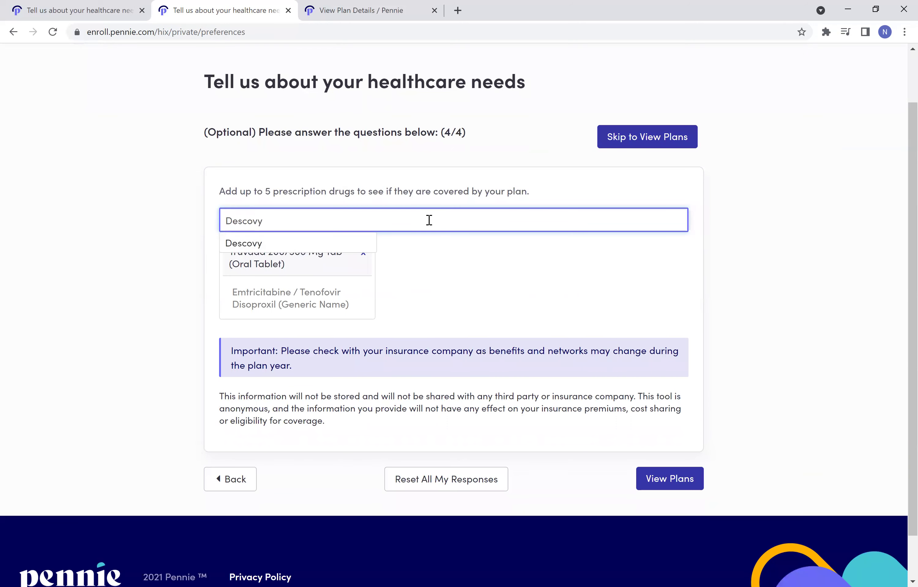
{"action": "left_click", "coordinate": [338, 243]}
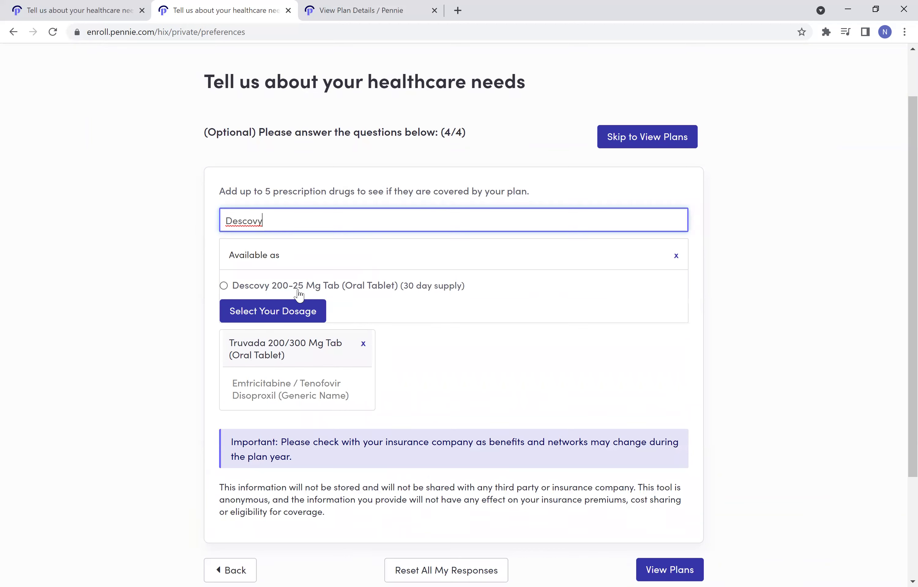
{"action": "left_click", "coordinate": [224, 286]}
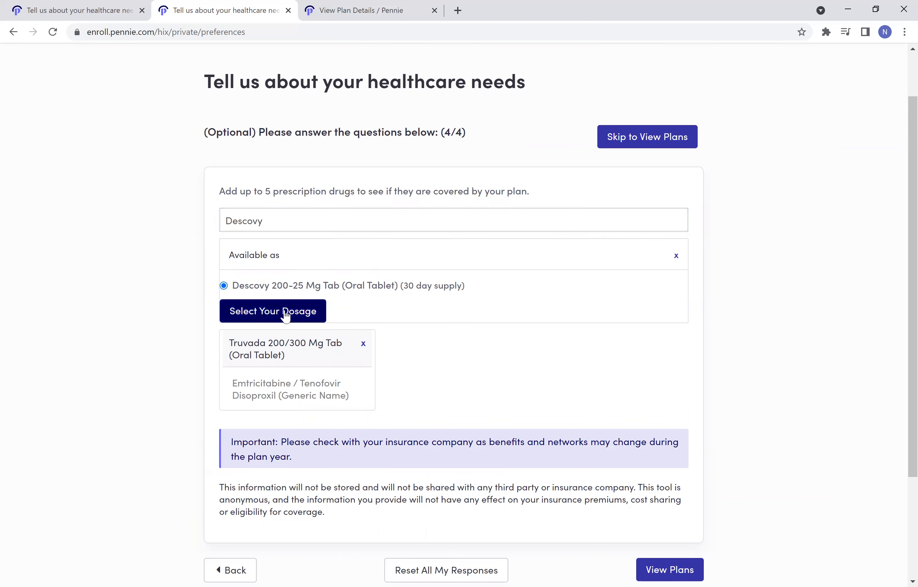
{"action": "left_click", "coordinate": [285, 316]}
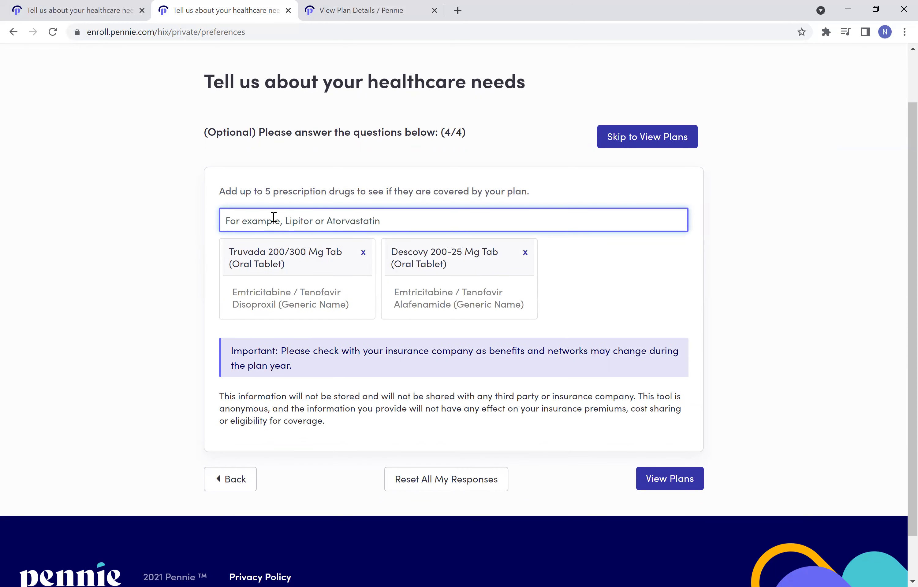
- Add the generic Emtricitabine / Tenofovir Disoproxil 200-300 Mg Tab (Oral Tablet) to the prescription drugs
{"action": "type", "text": "emtricit"}
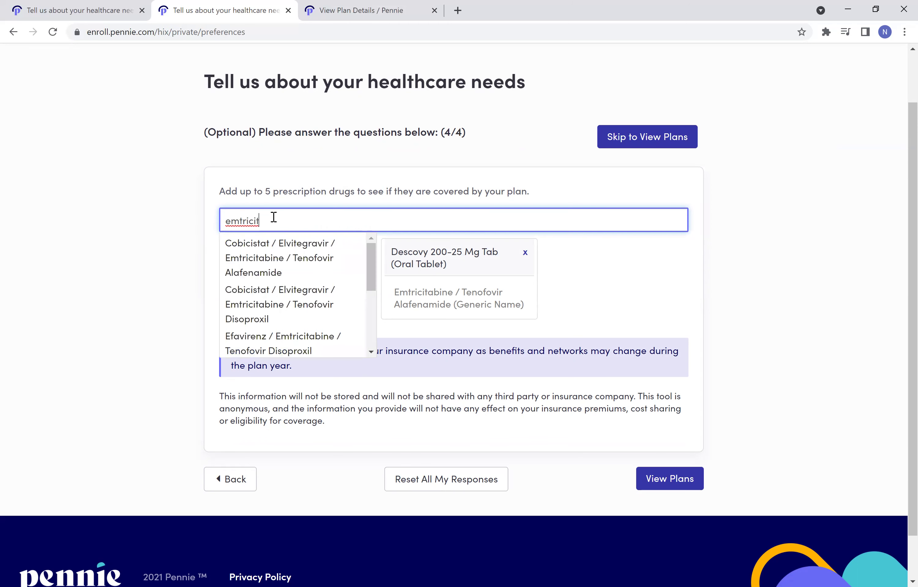
{"action": "key", "text": "BackSpace"}
{"action": "type", "text": "citabine tenofovir"}
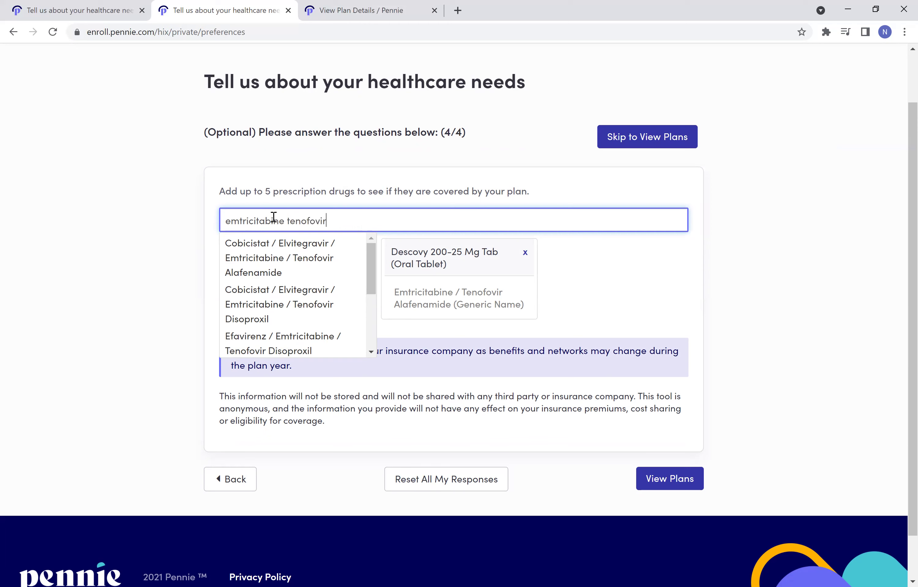
{"action": "type", "text": " disop"}
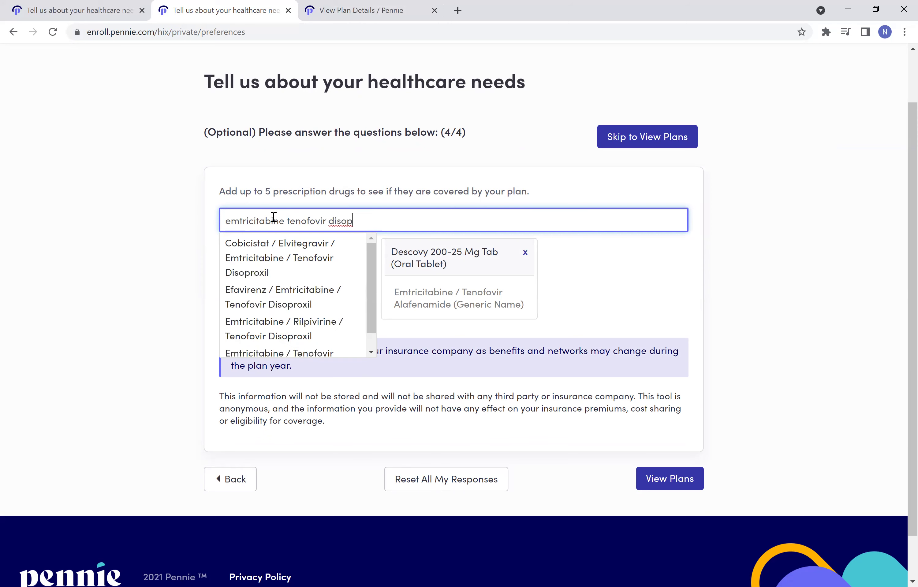
{"action": "type", "text": "roxil"}
{"action": "scroll", "coordinate": [269, 325], "scroll_direction": "down", "scroll_amount": 2}
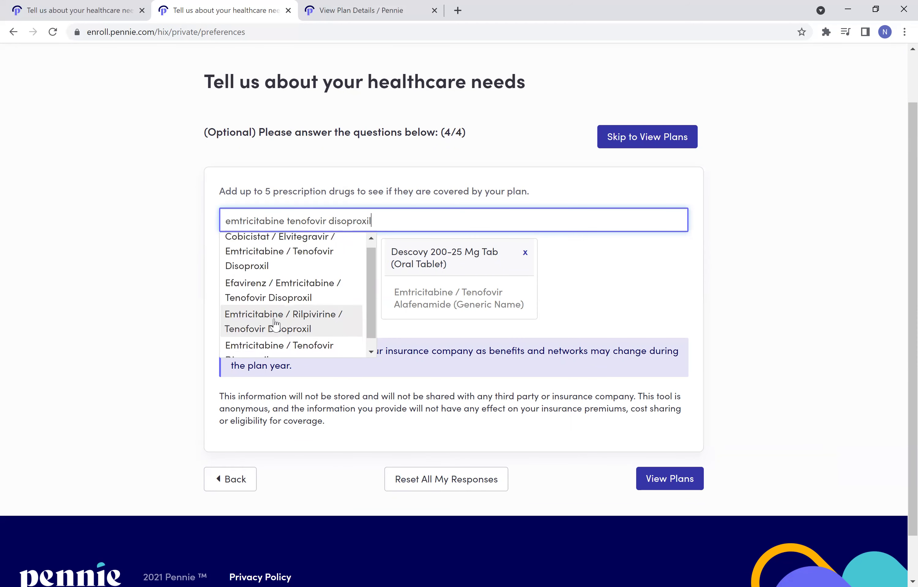
{"action": "left_click", "coordinate": [314, 351]}
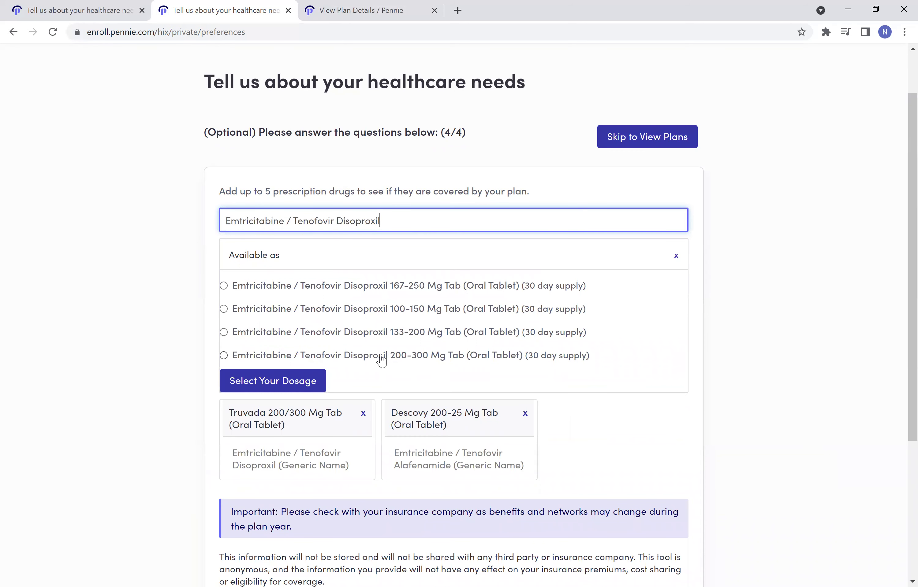
{"action": "left_click", "coordinate": [225, 355]}
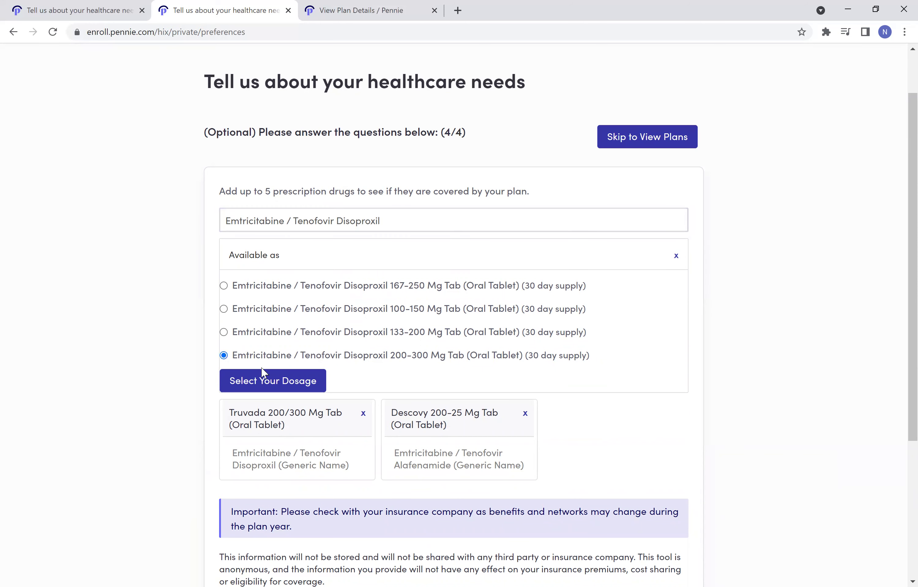
{"action": "left_click", "coordinate": [269, 387]}
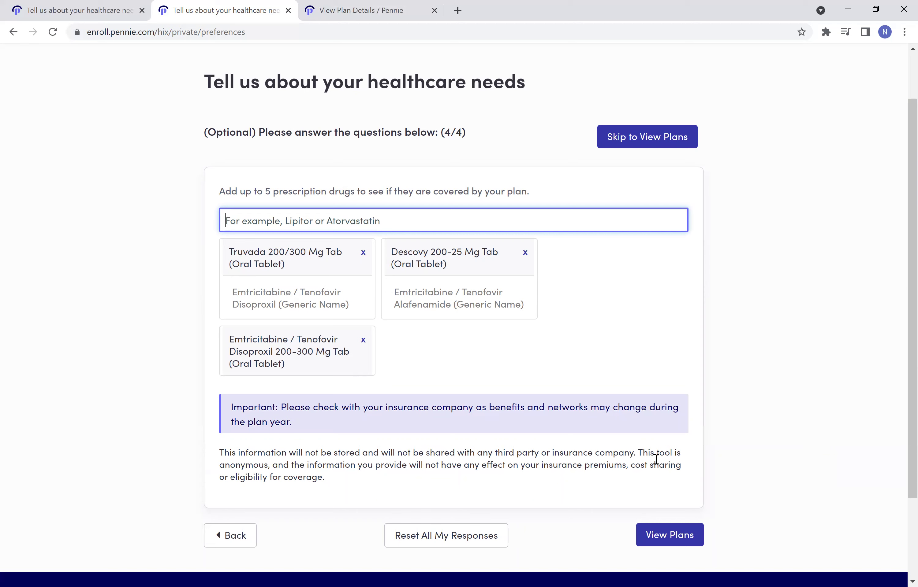
- View the plans for the entered drugs and check the drug coverage details on the Together Blue EPO Gold 0 card
{"action": "left_click", "coordinate": [669, 540]}
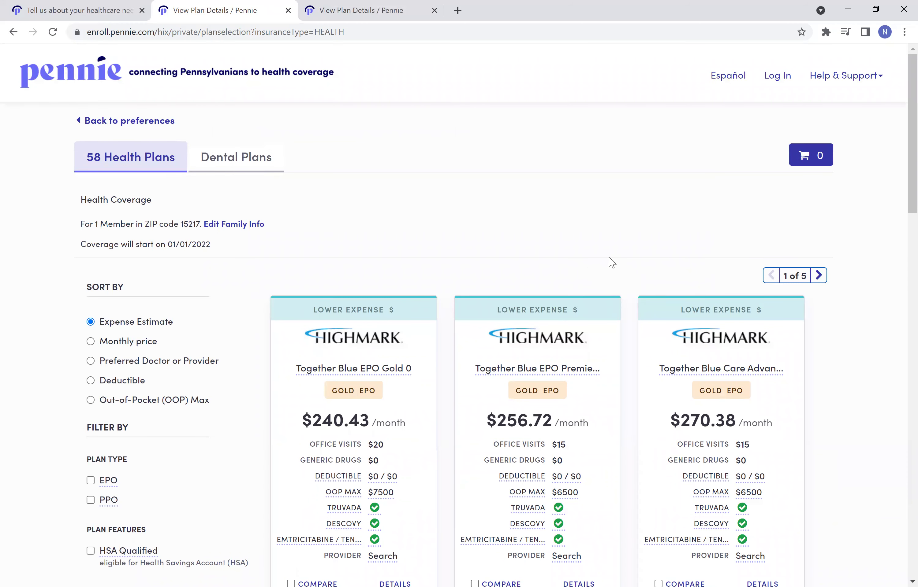
{"action": "scroll", "coordinate": [612, 262], "scroll_direction": "down", "scroll_amount": 2}
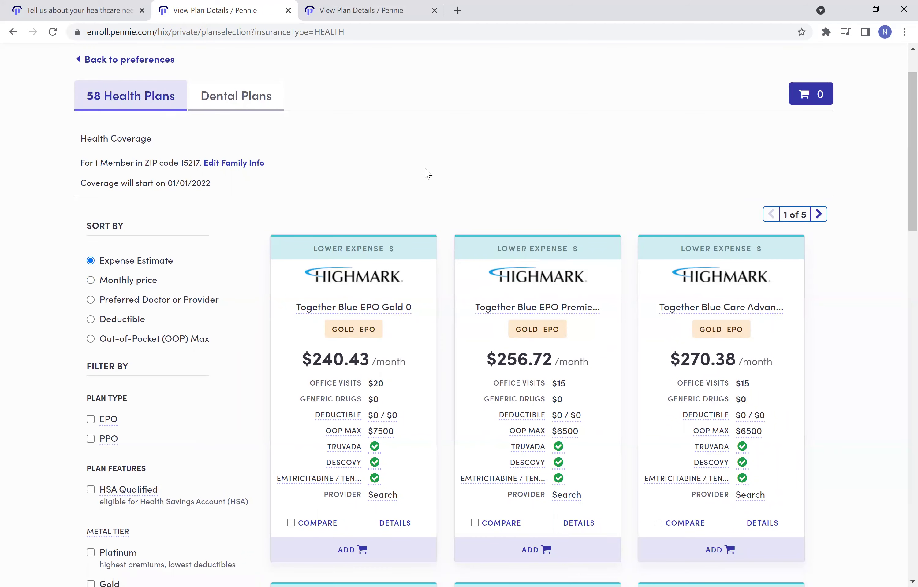
{"action": "scroll", "coordinate": [445, 188], "scroll_direction": "down", "scroll_amount": 2}
{"action": "scroll", "coordinate": [445, 188], "scroll_direction": "down", "scroll_amount": 3}
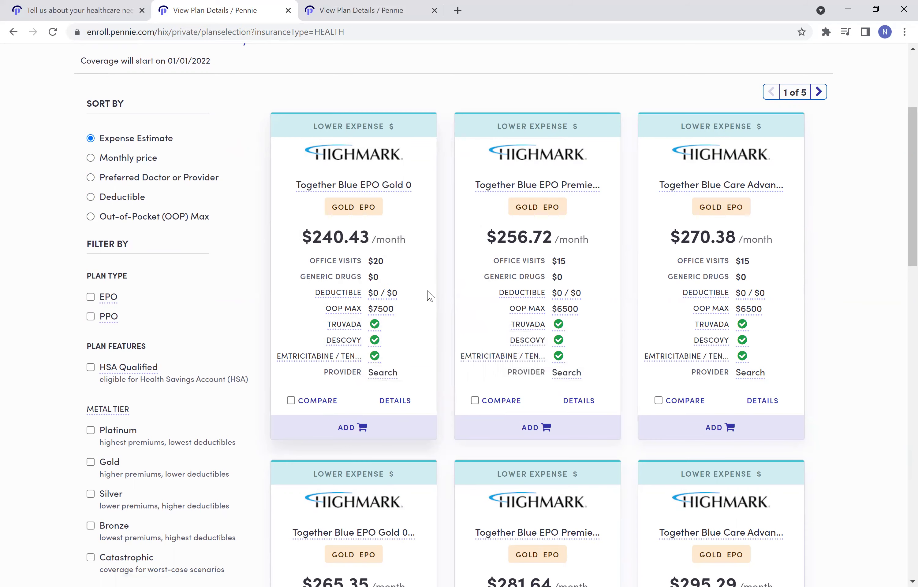
{"action": "scroll", "coordinate": [426, 296], "scroll_direction": "down", "scroll_amount": 6}
{"action": "scroll", "coordinate": [429, 295], "scroll_direction": "down", "scroll_amount": 7}
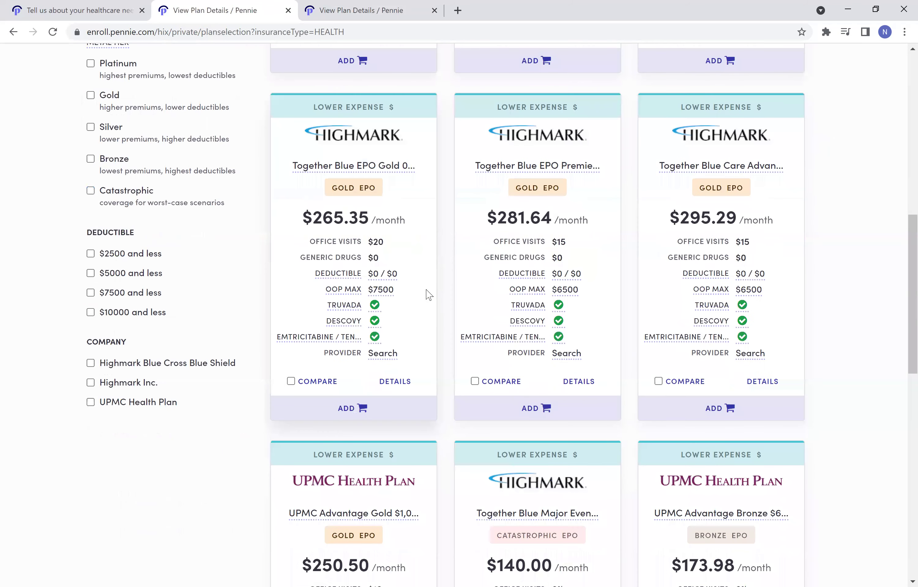
{"action": "scroll", "coordinate": [428, 294], "scroll_direction": "up", "scroll_amount": 10}
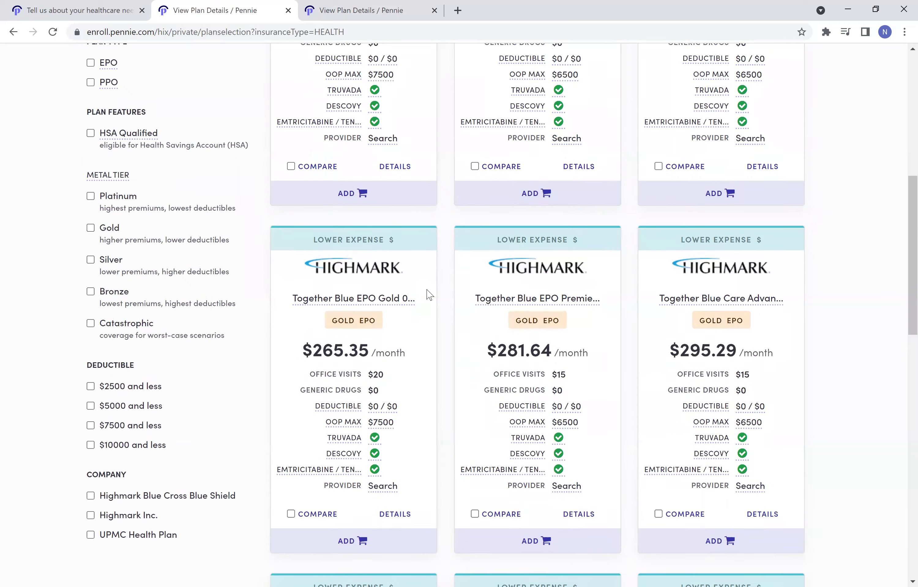
{"action": "mouse_move", "coordinate": [376, 207]}
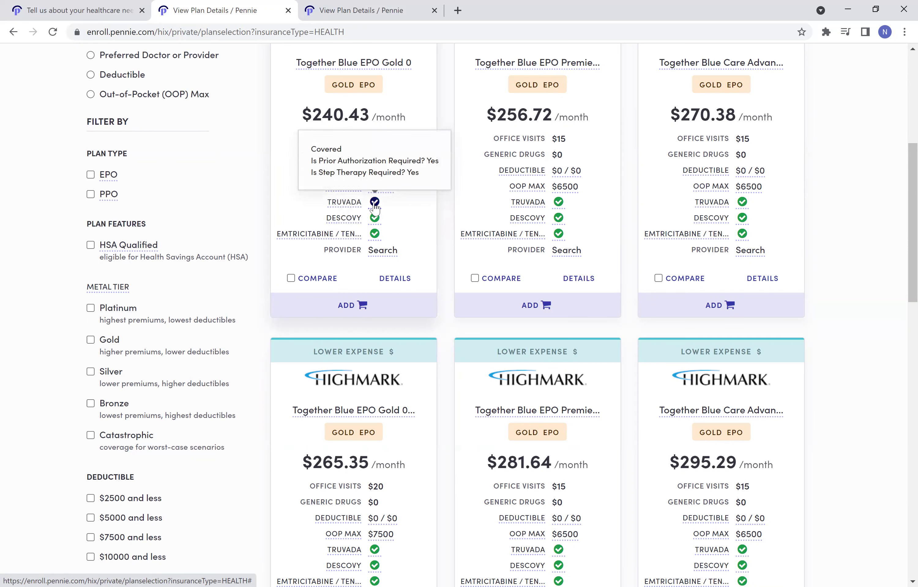
{"action": "left_click", "coordinate": [379, 240]}
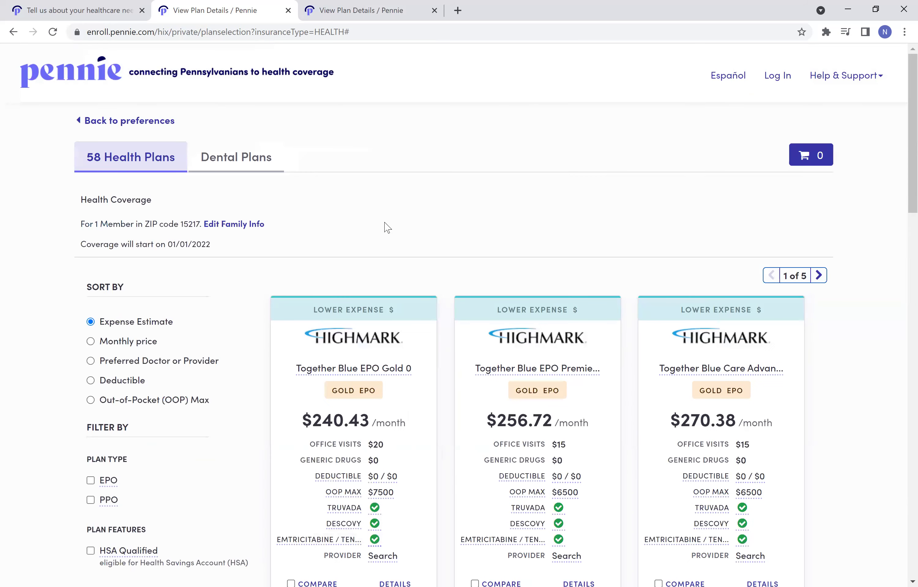
- Open the details of the Highmark Together Blue EPO Gold 0 plan and check the coverage notes for the listed drugs
{"action": "scroll", "coordinate": [381, 231], "scroll_direction": "down", "scroll_amount": 3}
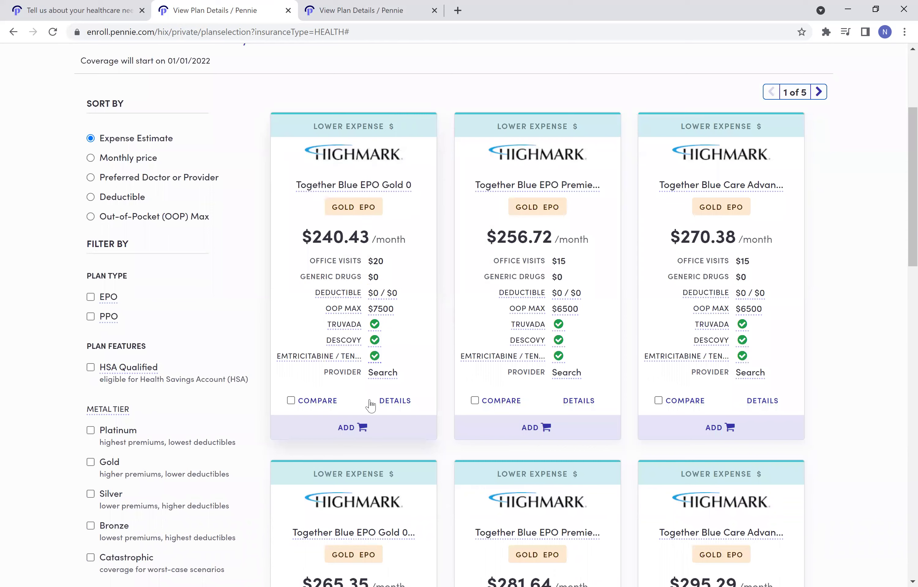
{"action": "left_click", "coordinate": [391, 404]}
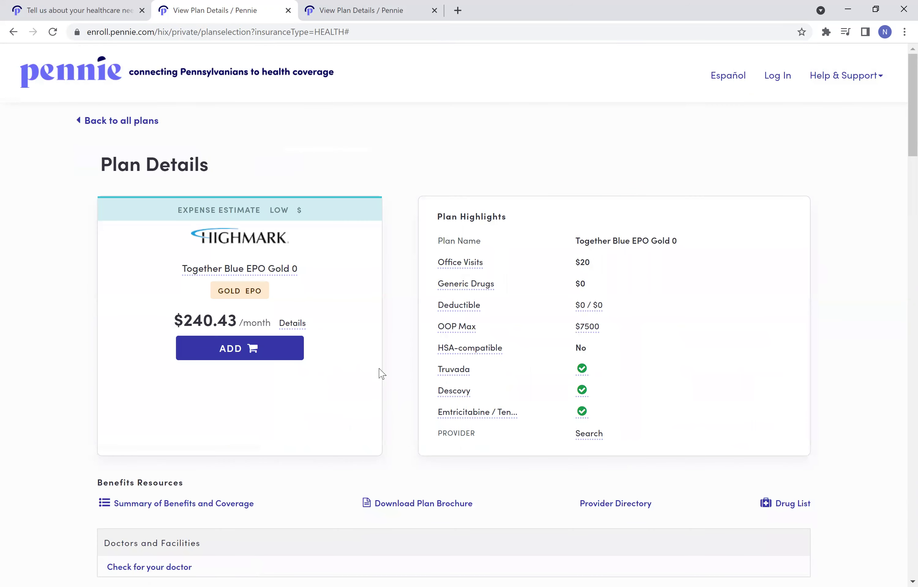
{"action": "scroll", "coordinate": [382, 251], "scroll_direction": "down", "scroll_amount": 3}
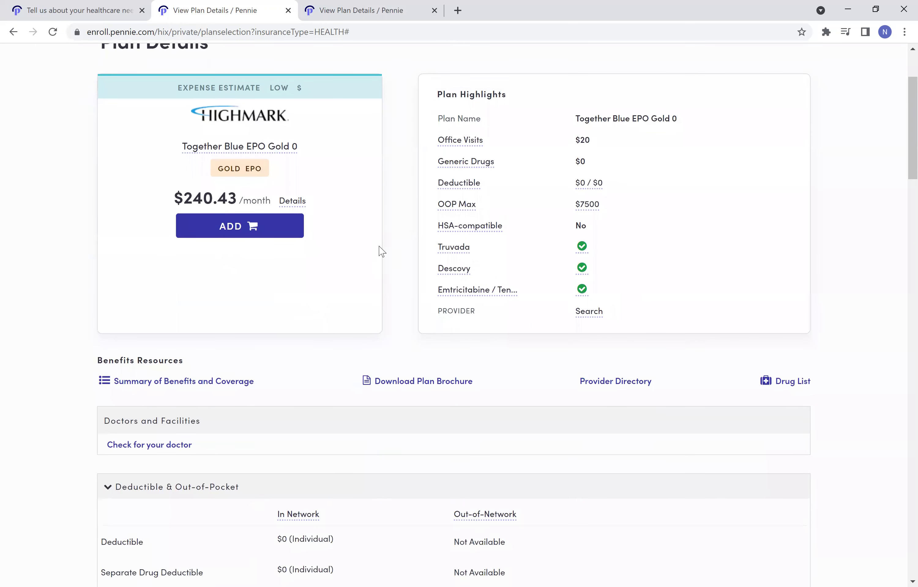
{"action": "scroll", "coordinate": [382, 251], "scroll_direction": "up", "scroll_amount": 1}
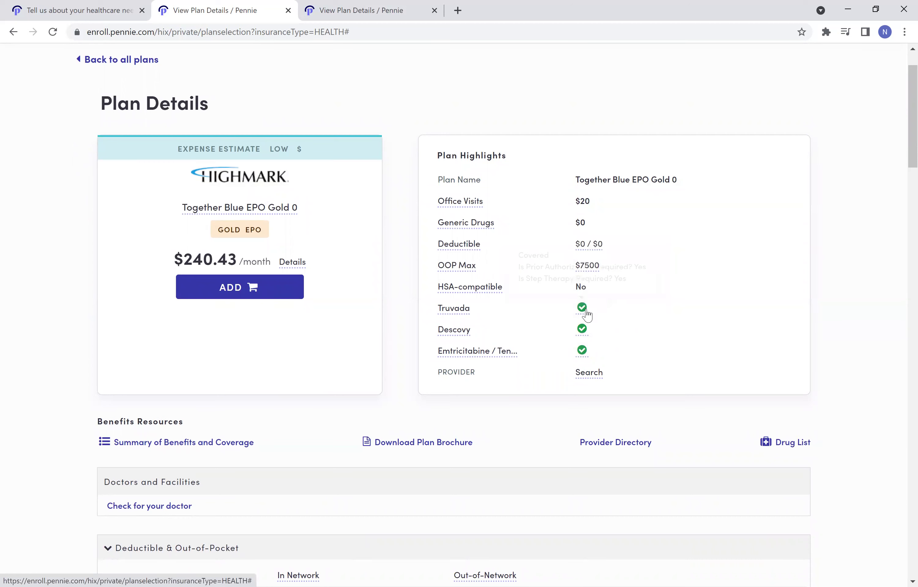
{"action": "mouse_move", "coordinate": [586, 356]}
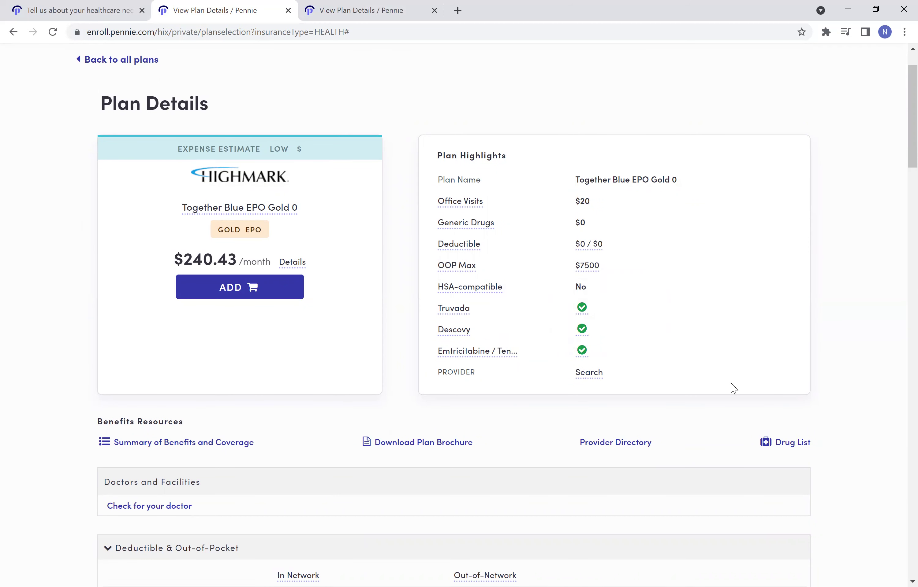
- Open the plan's drug list on the external Highmark formulary site and search it for Truvada Oral Tablet 200-300 Mg
{"action": "left_click", "coordinate": [781, 444]}
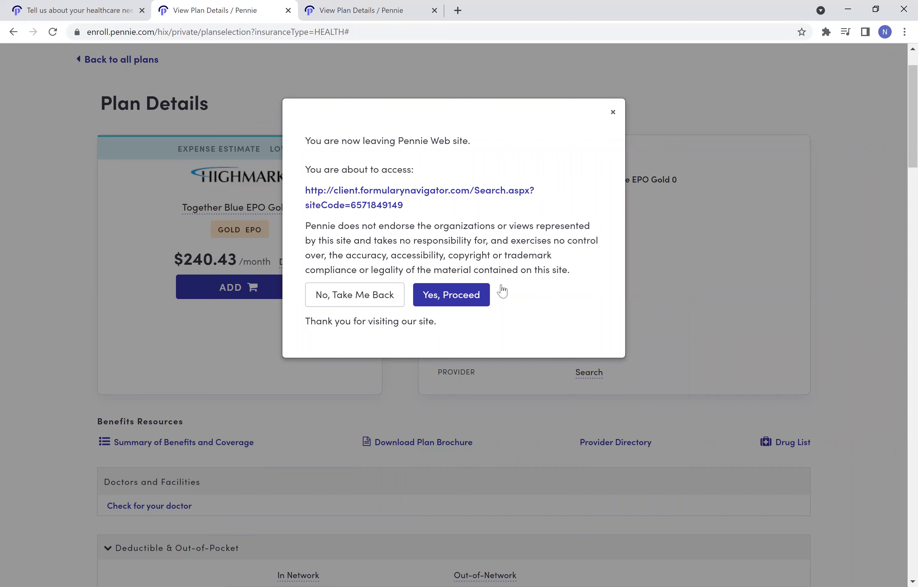
{"action": "left_click", "coordinate": [458, 304]}
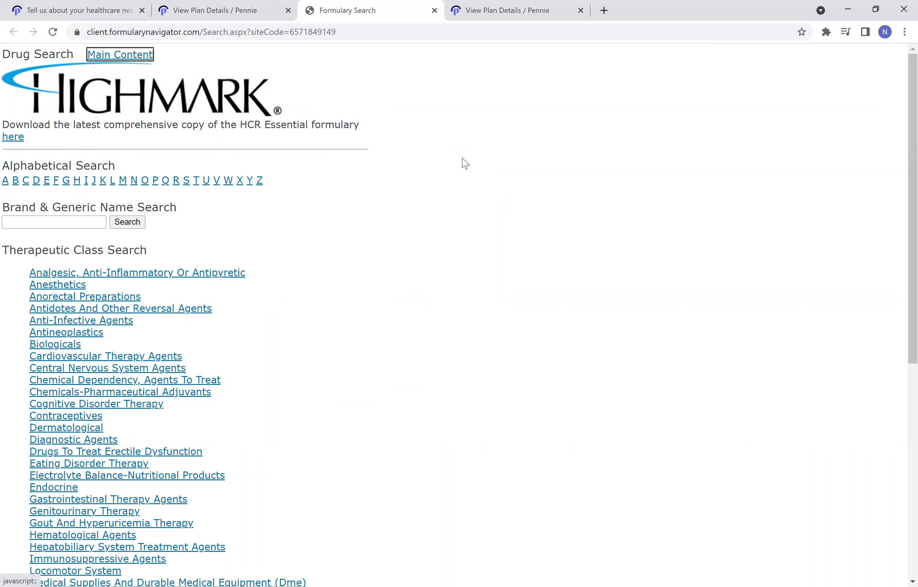
{"action": "left_click", "coordinate": [77, 222]}
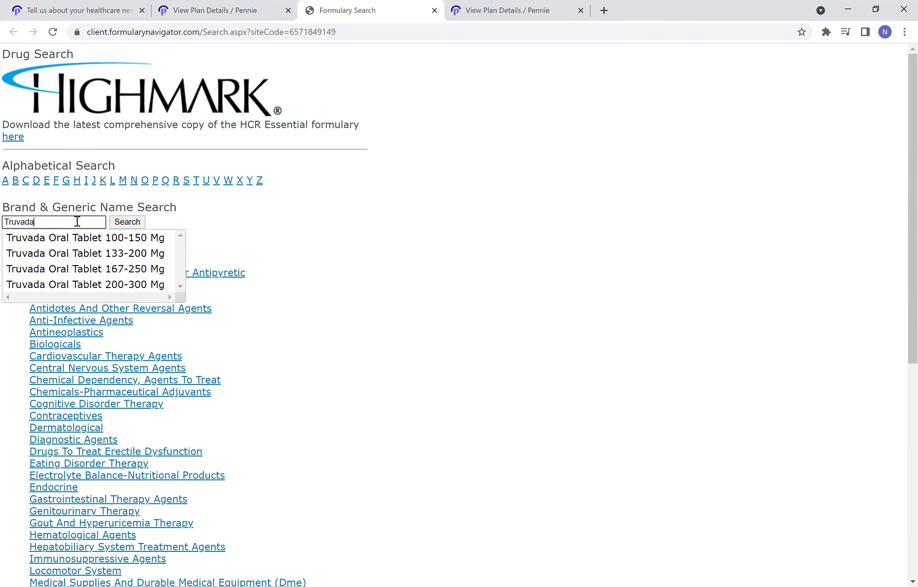
{"action": "left_click", "coordinate": [110, 304]}
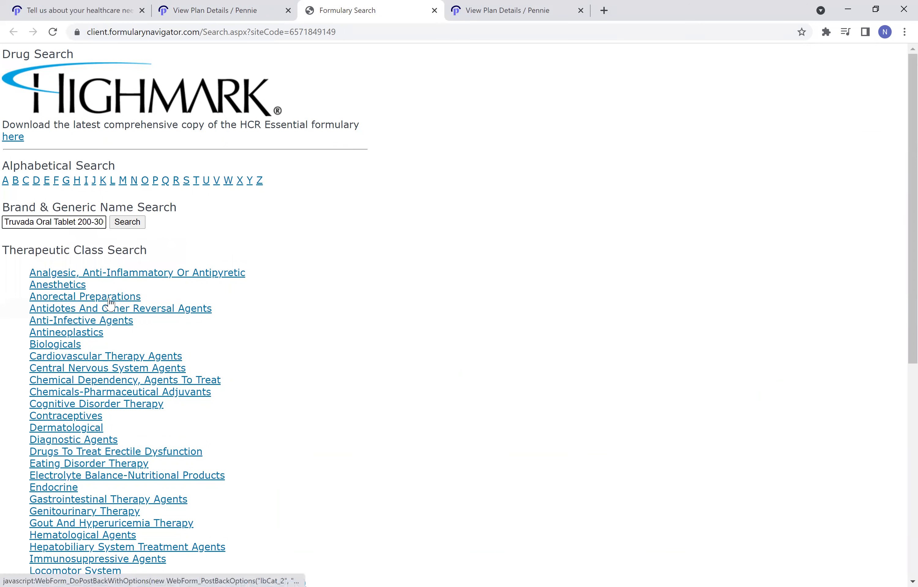
{"action": "left_click", "coordinate": [128, 222]}
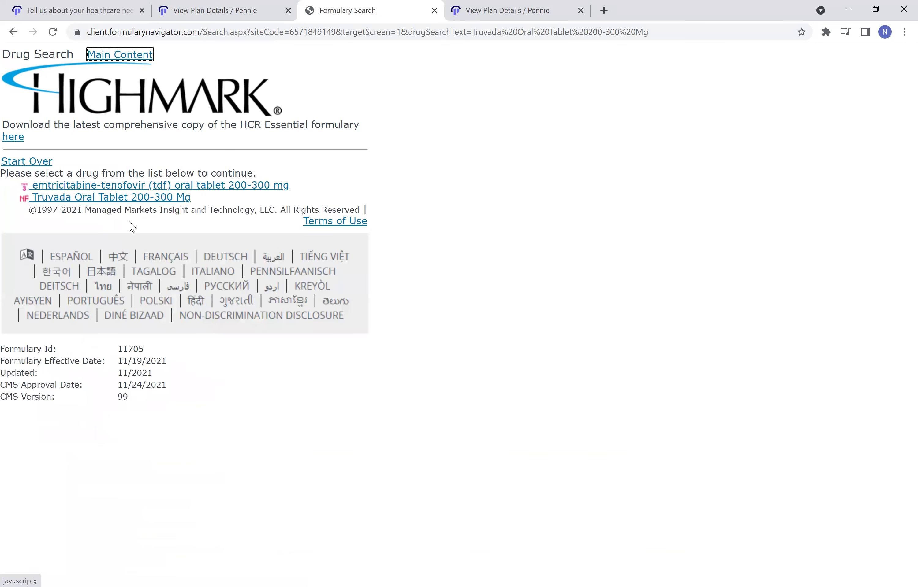
- Open the emtricitabine-tenofovir (tdf) oral tablet 200-300 mg entry and review its tier status, restrictions and the status definitions
{"action": "left_click", "coordinate": [190, 189]}
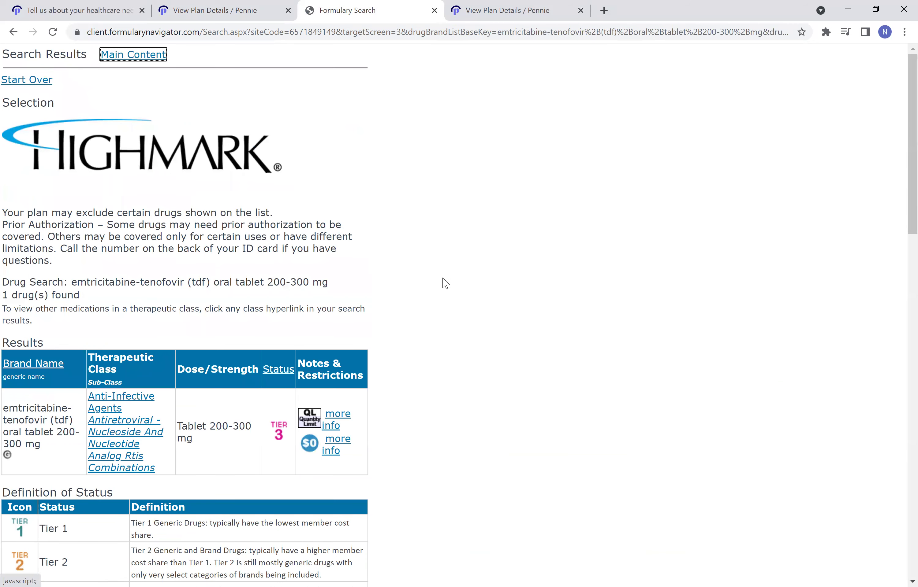
{"action": "scroll", "coordinate": [446, 284], "scroll_direction": "down", "scroll_amount": 3}
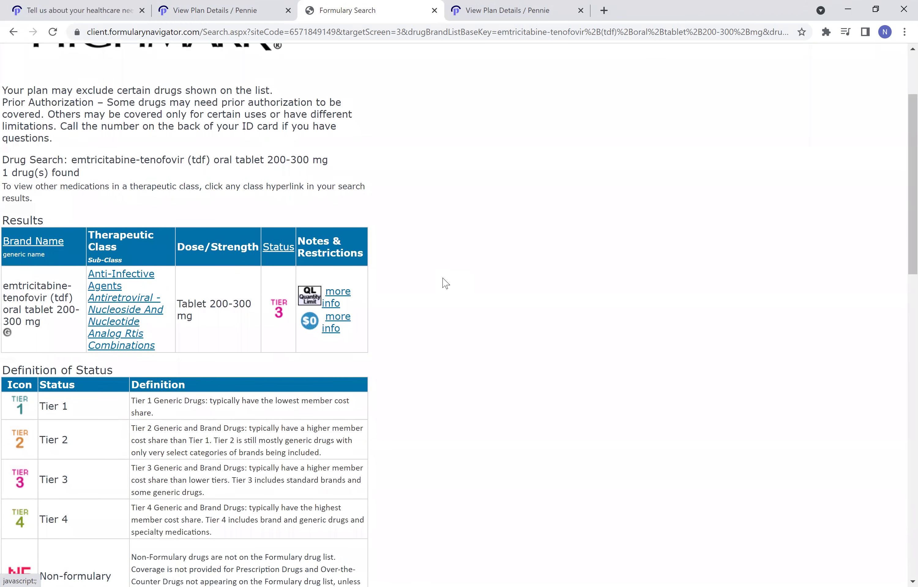
{"action": "scroll", "coordinate": [445, 283], "scroll_direction": "down", "scroll_amount": 2}
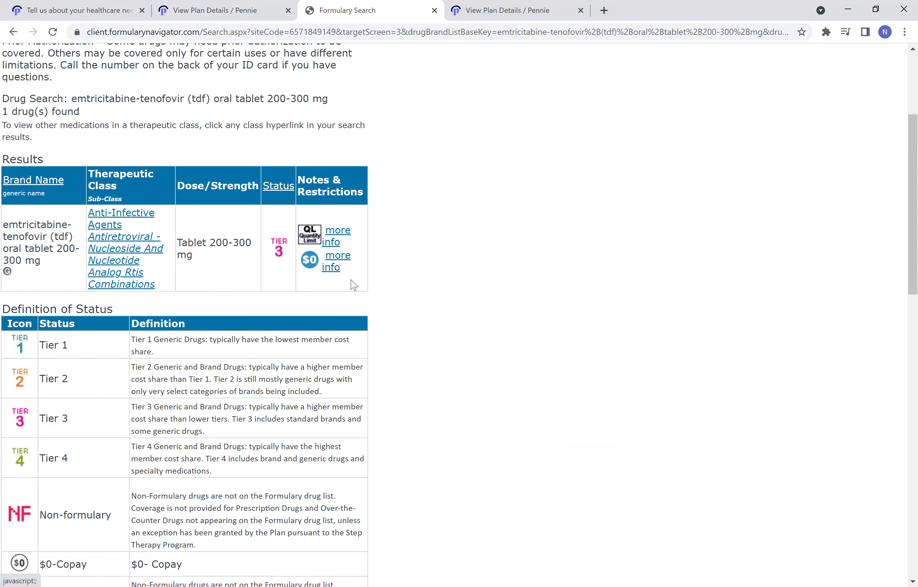
{"action": "scroll", "coordinate": [502, 341], "scroll_direction": "down", "scroll_amount": 3}
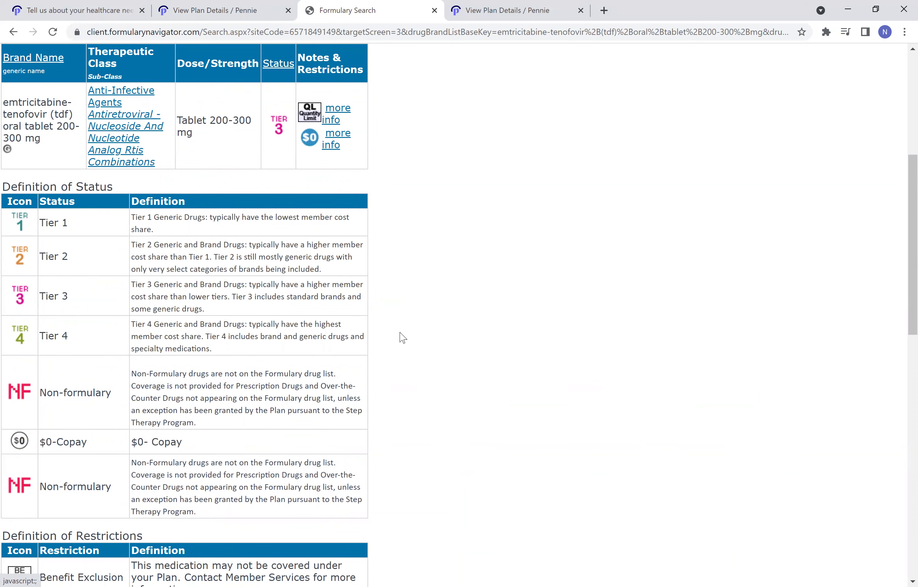
{"action": "scroll", "coordinate": [405, 339], "scroll_direction": "up", "scroll_amount": 2}
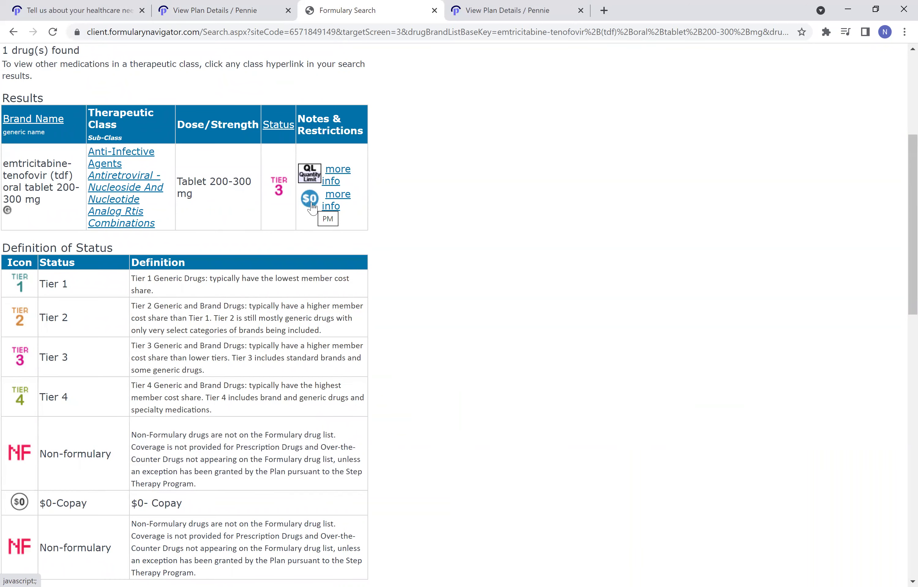
- Return to the matching drugs, open Truvada Oral Tablet 200-300 Mg and compare its status and restrictions with the generic's
{"action": "left_click", "coordinate": [13, 32]}
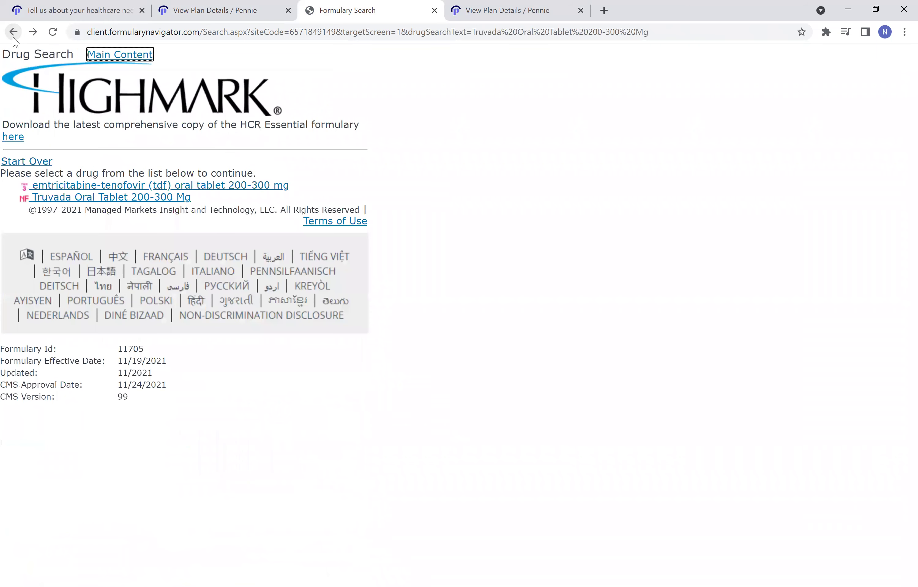
{"action": "left_click", "coordinate": [120, 199]}
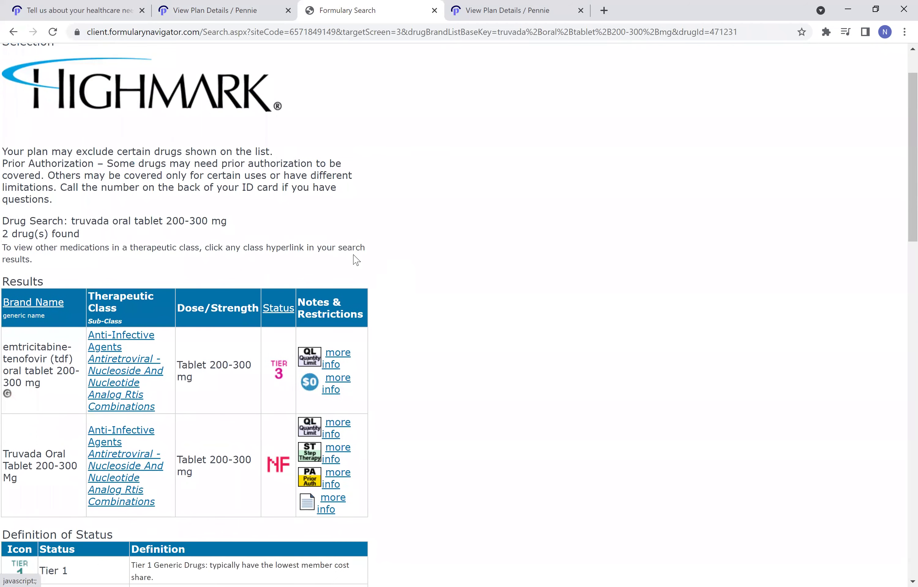
{"action": "scroll", "coordinate": [261, 281], "scroll_direction": "down", "scroll_amount": 1}
{"action": "left_click_drag", "start_coordinate": [7, 391], "coordinate": [73, 420]}
{"action": "left_click", "coordinate": [72, 423]}
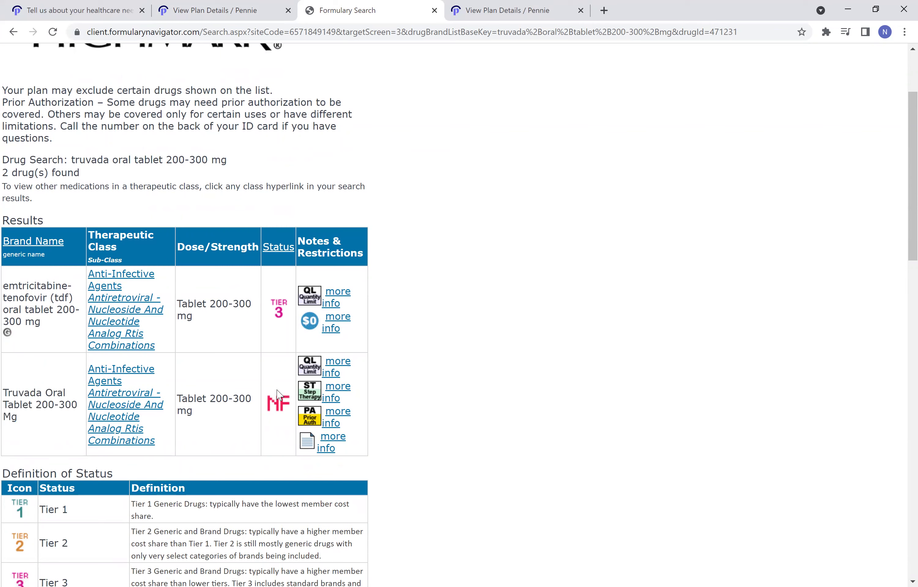
{"action": "scroll", "coordinate": [371, 356], "scroll_direction": "down", "scroll_amount": 1}
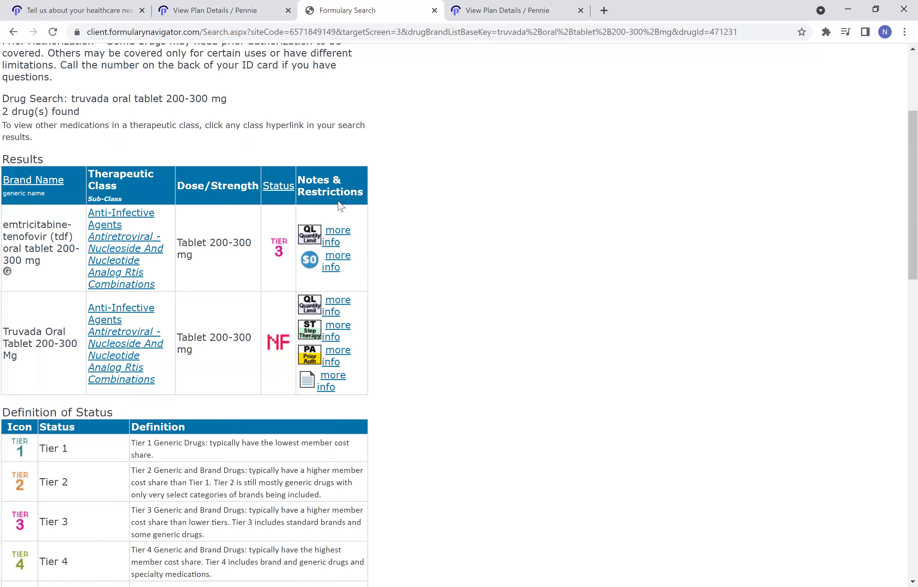
{"action": "scroll", "coordinate": [437, 217], "scroll_direction": "up", "scroll_amount": 5}
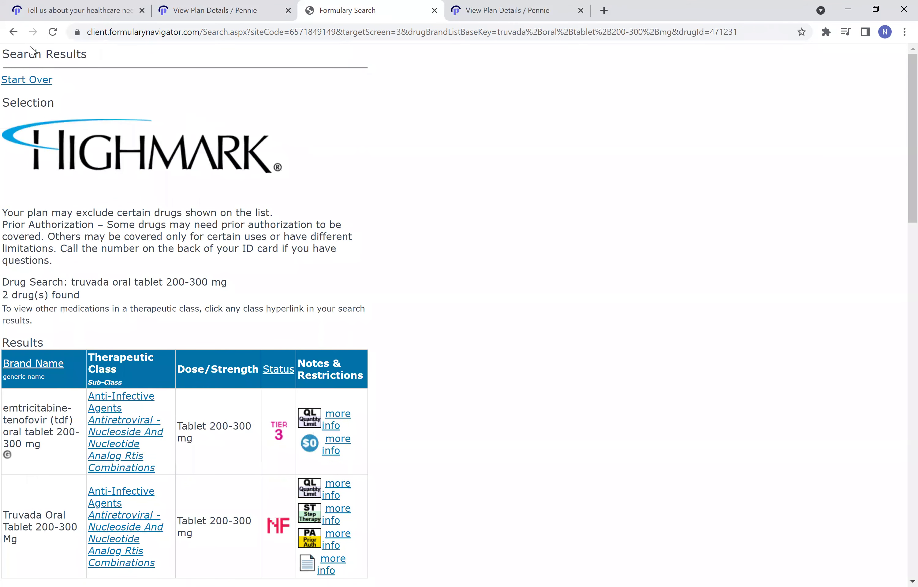
- Go back to the start of the formulary search and search for Descovy Oral Tablet 200-25 Mg
{"action": "left_click", "coordinate": [13, 32]}
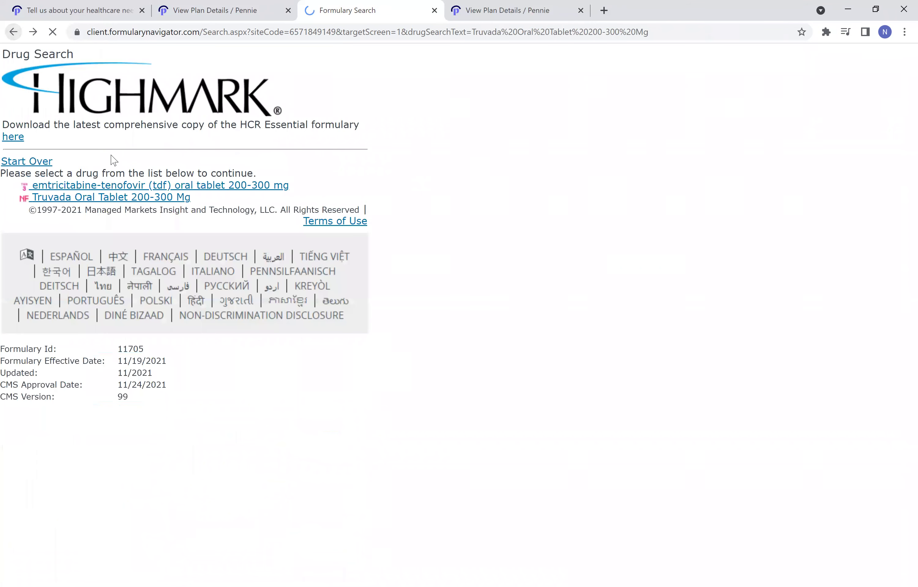
{"action": "left_click", "coordinate": [13, 32]}
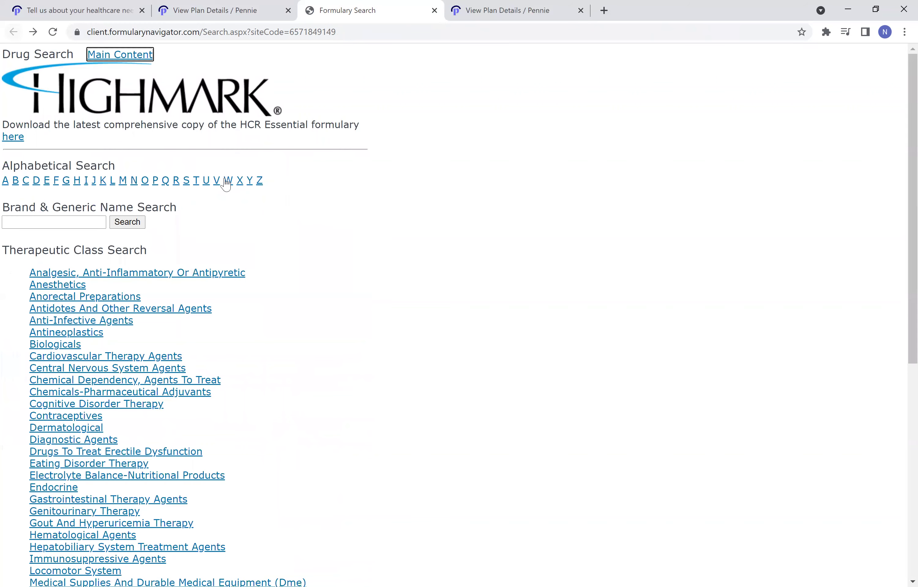
{"action": "left_click", "coordinate": [67, 223]}
{"action": "type", "text": "desc"}
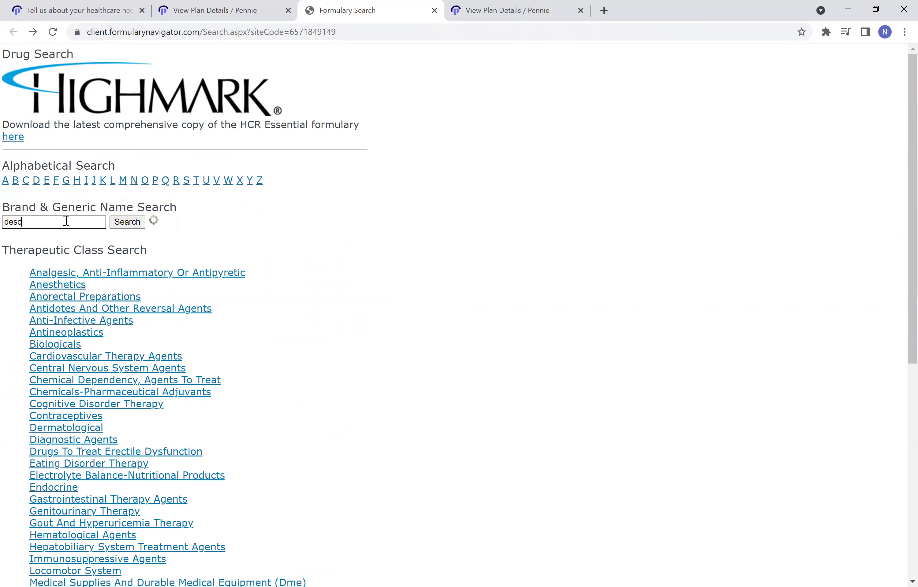
{"action": "type", "text": "o"}
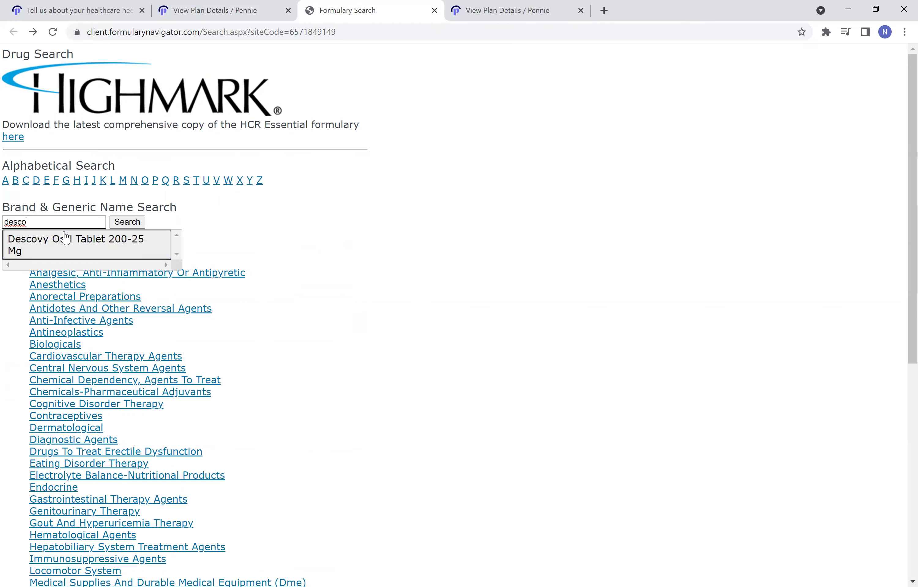
{"action": "left_click", "coordinate": [66, 239]}
{"action": "left_click", "coordinate": [130, 225]}
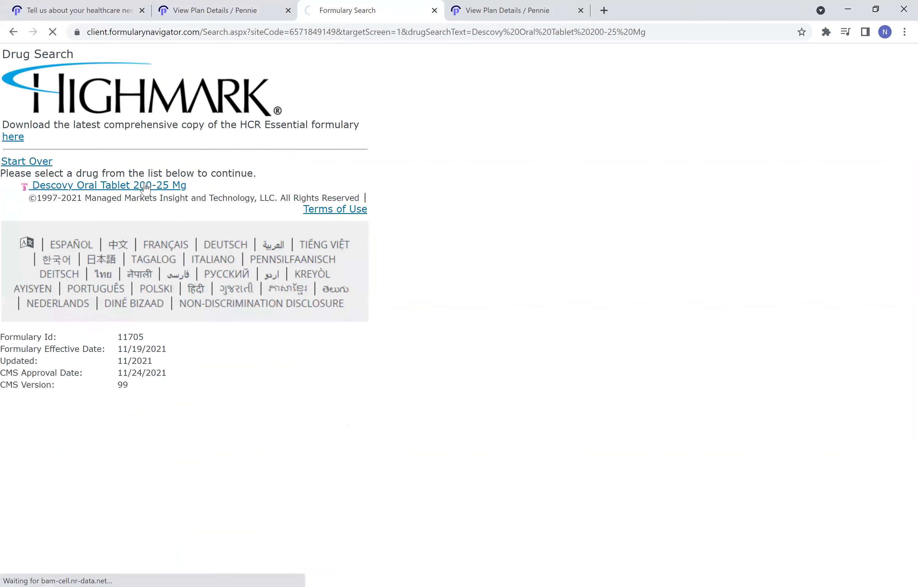
- Open the Descovy Oral Tablet 200-25 Mg entry and review its tier status, restrictions and the definitions of both
{"action": "left_click", "coordinate": [145, 188]}
{"action": "scroll", "coordinate": [375, 268], "scroll_direction": "down", "scroll_amount": 3}
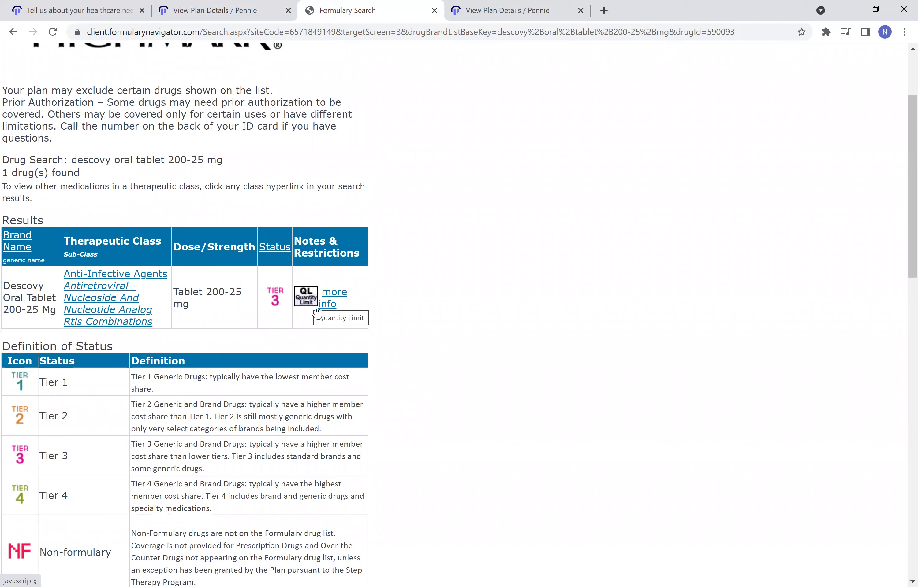
{"action": "scroll", "coordinate": [340, 318], "scroll_direction": "down", "scroll_amount": 2}
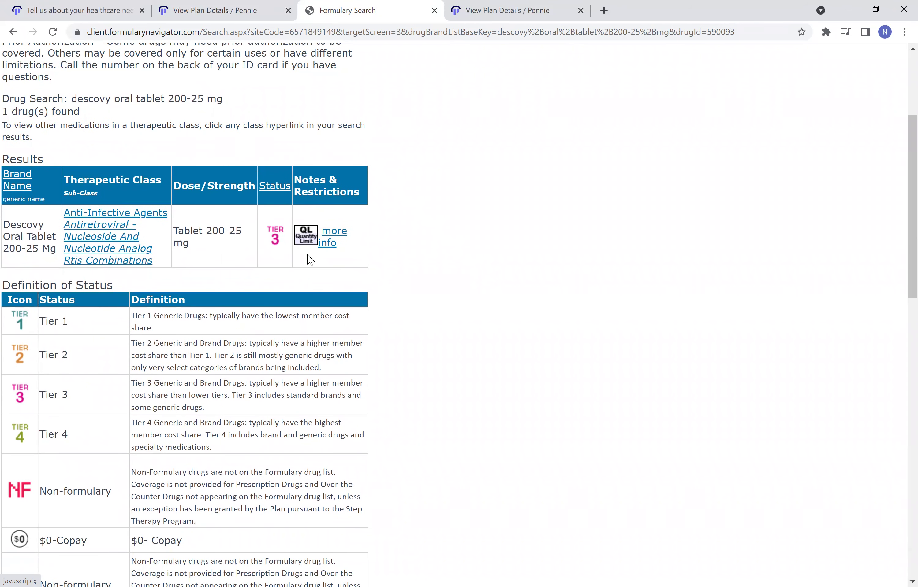
{"action": "scroll", "coordinate": [314, 251], "scroll_direction": "down", "scroll_amount": 5}
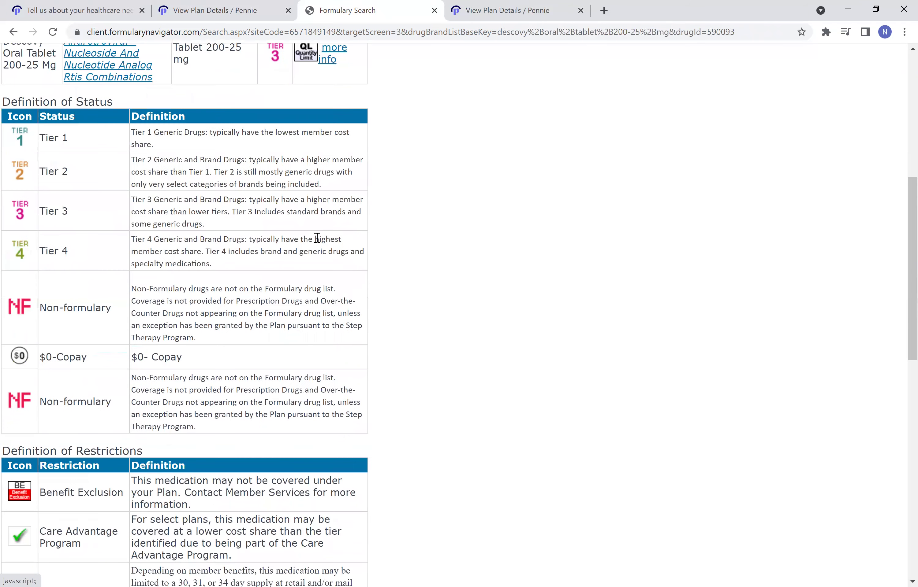
- Return to the Pennie health plan list and compare the drug coverage marks across the first two rows of Highmark Gold plans
{"action": "scroll", "coordinate": [319, 234], "scroll_direction": "up", "scroll_amount": 10}
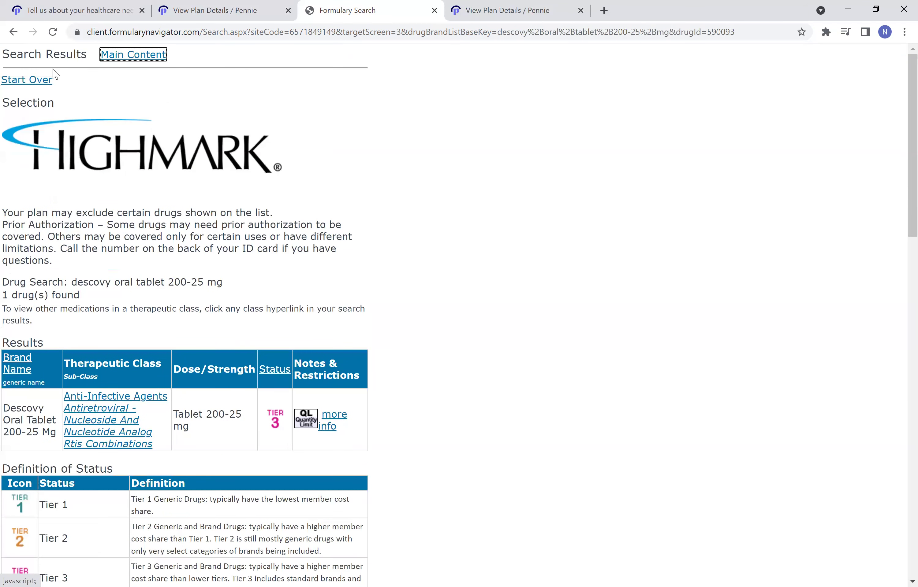
{"action": "left_click", "coordinate": [230, 23]}
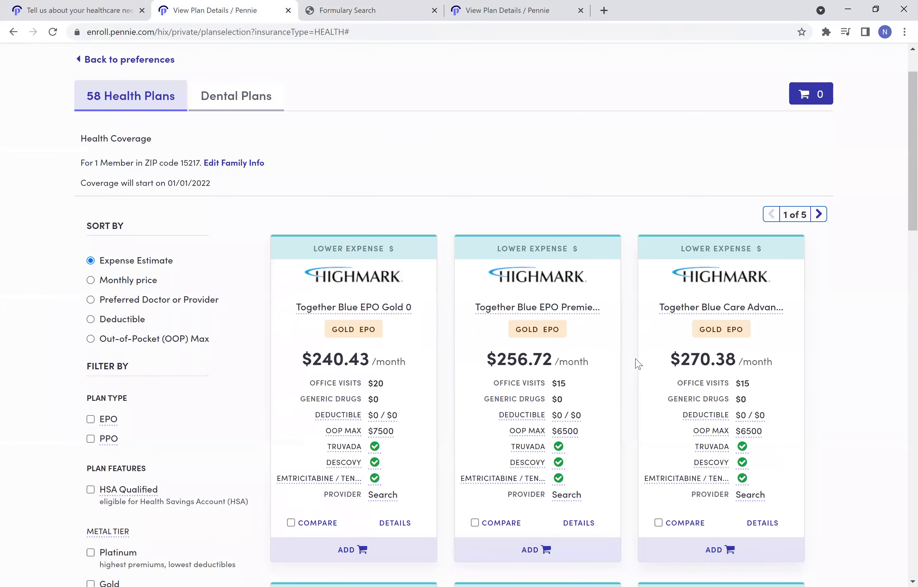
{"action": "scroll", "coordinate": [618, 389], "scroll_direction": "down", "scroll_amount": 3}
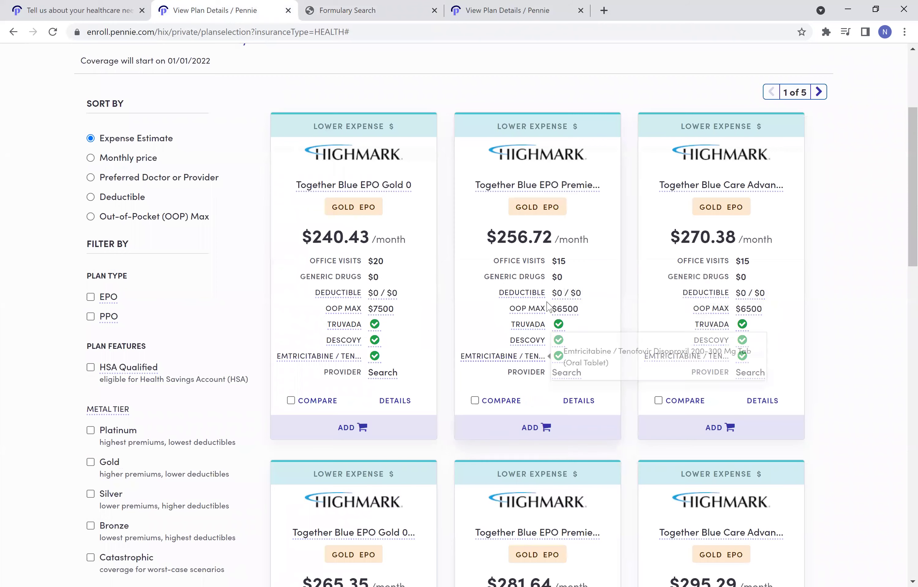
{"action": "scroll", "coordinate": [584, 341], "scroll_direction": "down", "scroll_amount": 3}
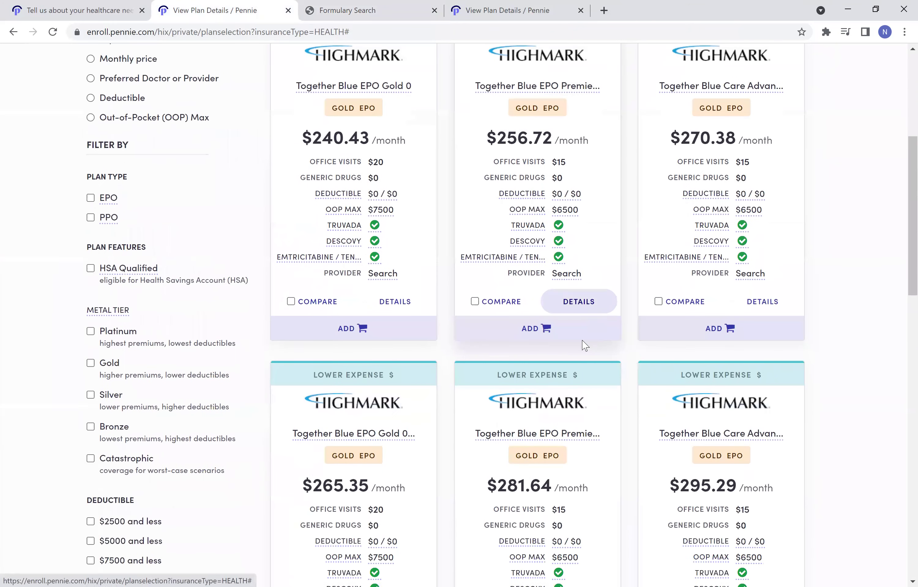
{"action": "scroll", "coordinate": [584, 353], "scroll_direction": "down", "scroll_amount": 1}
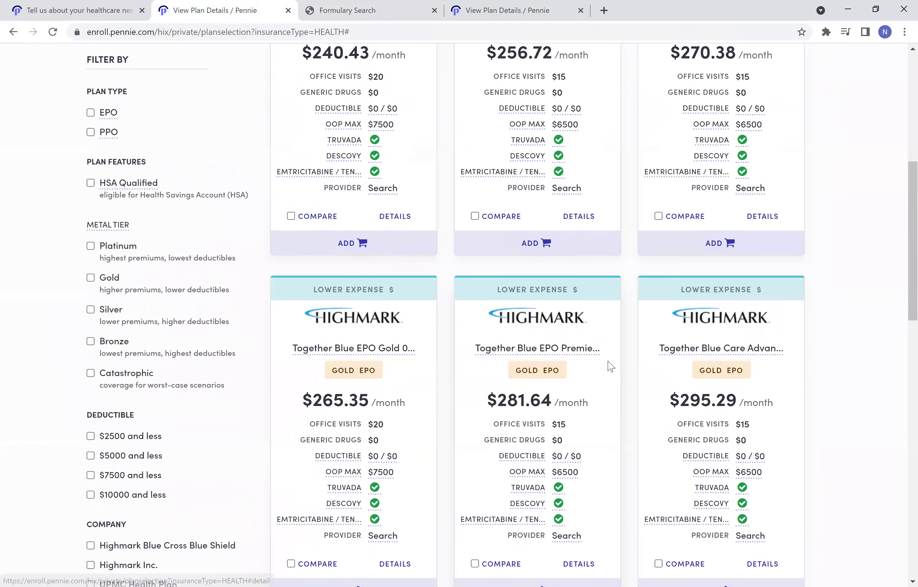
{"action": "scroll", "coordinate": [609, 366], "scroll_direction": "down", "scroll_amount": 1}
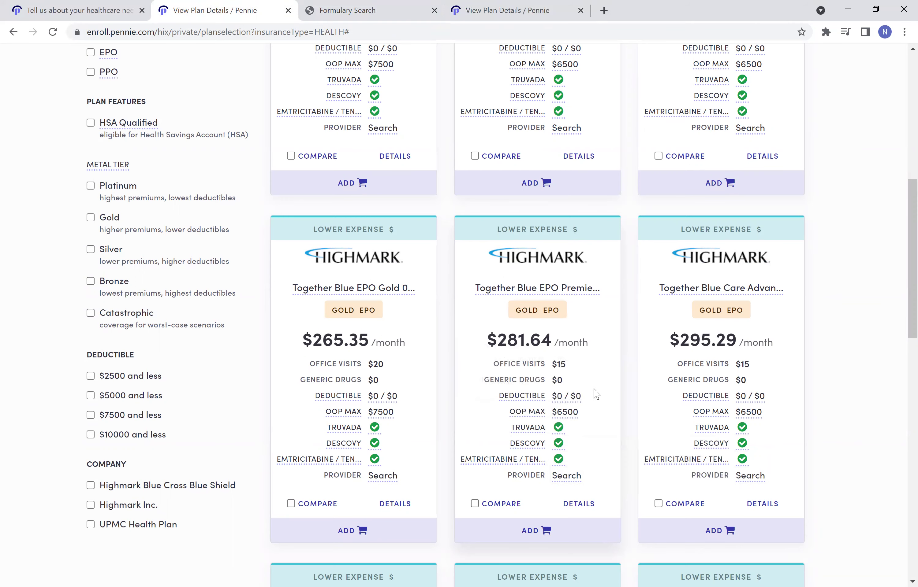
- Check the prior authorization and step therapy requirements for emtricitabine/tenofovir and Truvada on the $256.72 Together Blue EPO plan
{"action": "scroll", "coordinate": [596, 395], "scroll_direction": "up", "scroll_amount": 3}
{"action": "scroll", "coordinate": [565, 310], "scroll_direction": "up", "scroll_amount": 1}
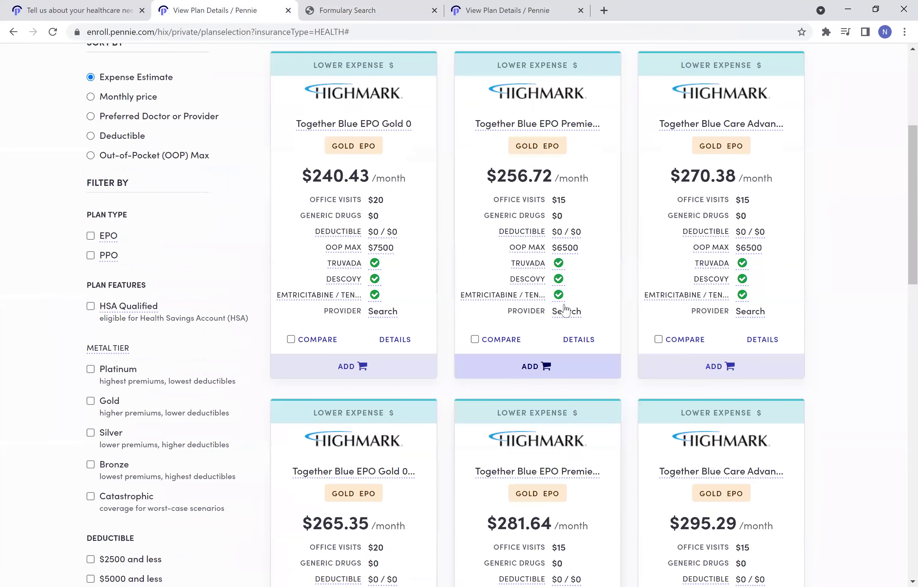
{"action": "mouse_move", "coordinate": [563, 304]}
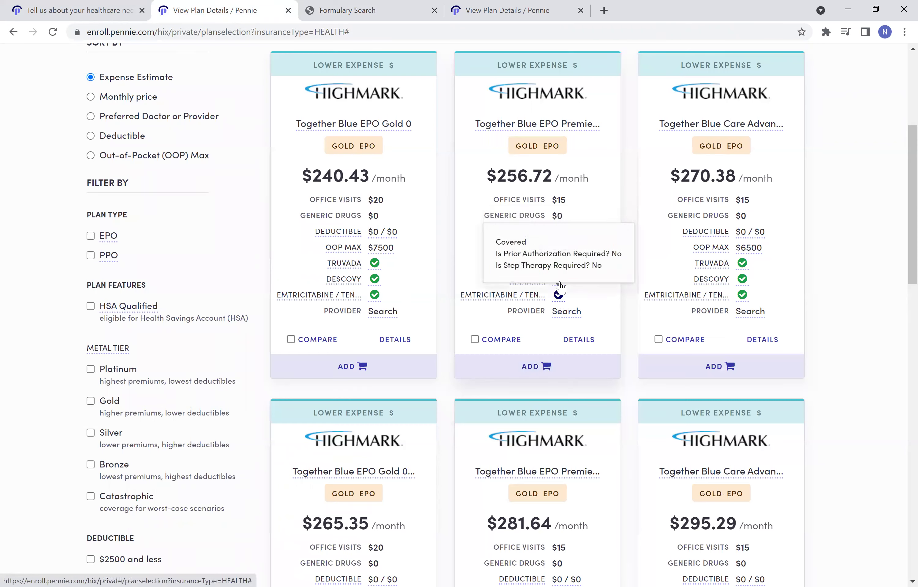
{"action": "mouse_move", "coordinate": [560, 265]}
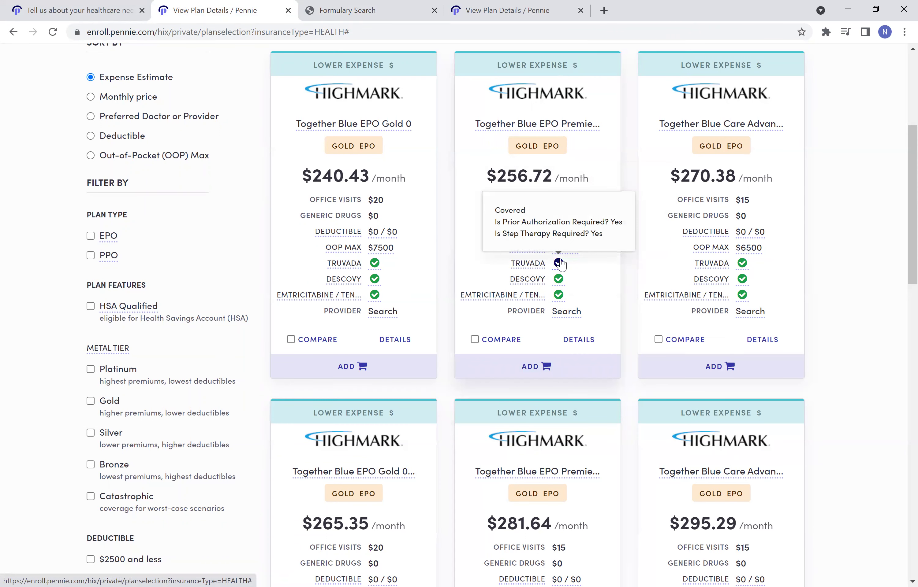